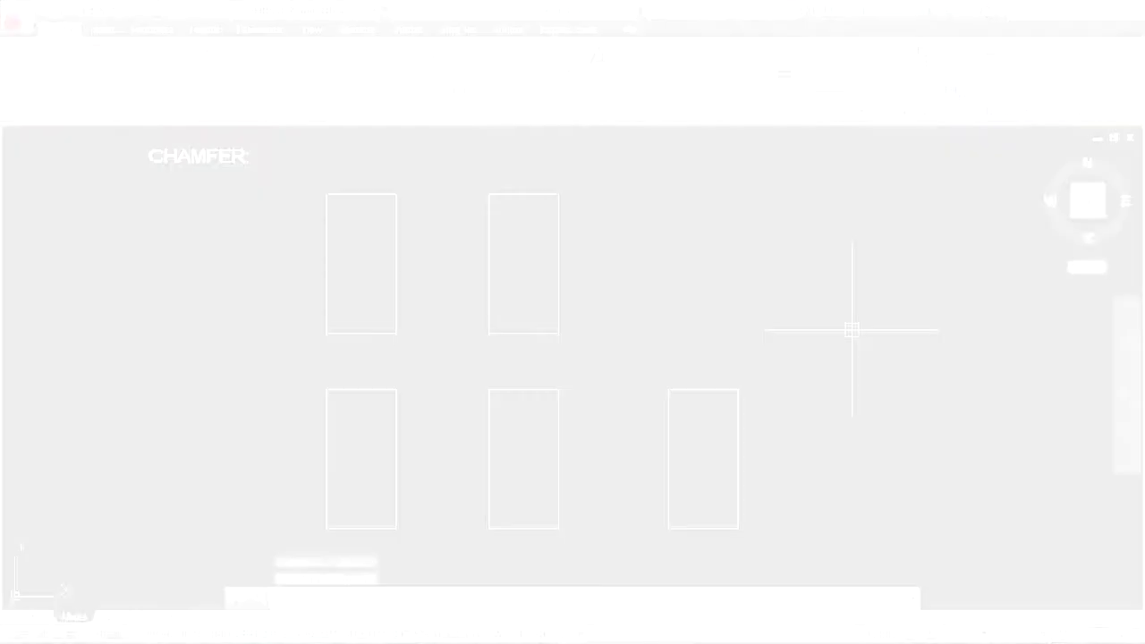
Step: Start CHAMFER and set the chamfer distances to 2 and 4
text(cha)
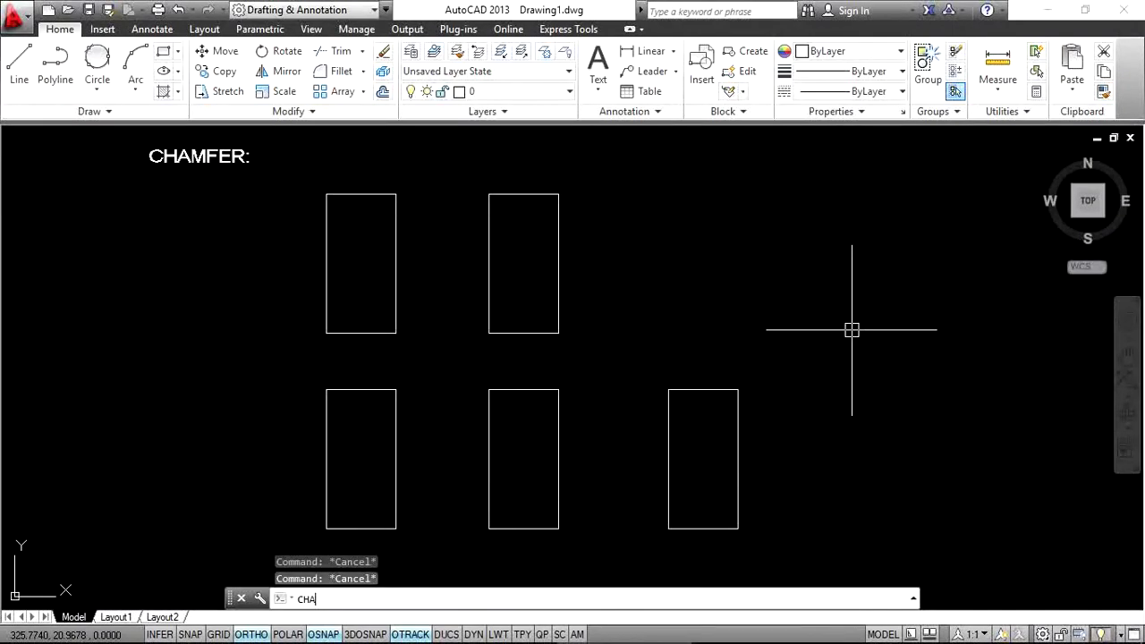
key(Return)
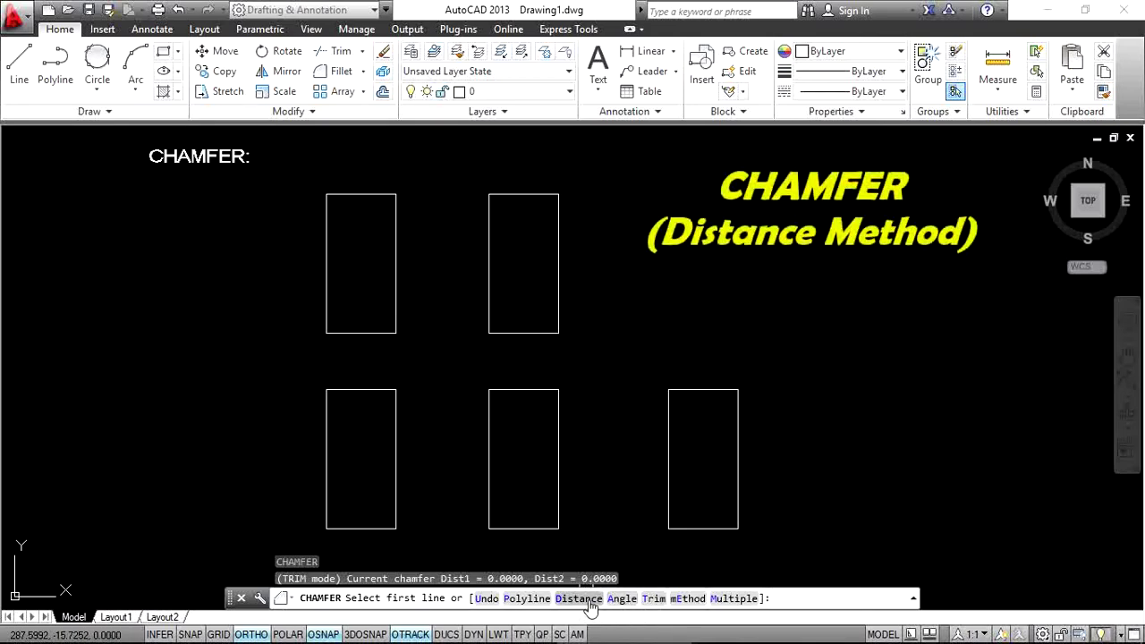
key(Escape)
text(cha)
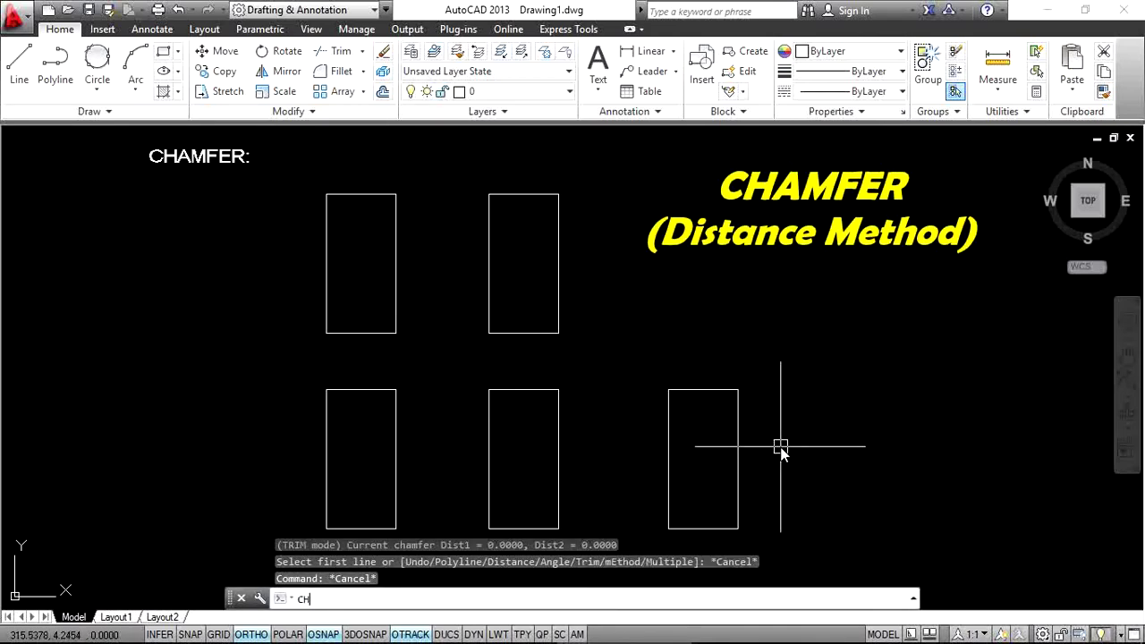
key(Return)
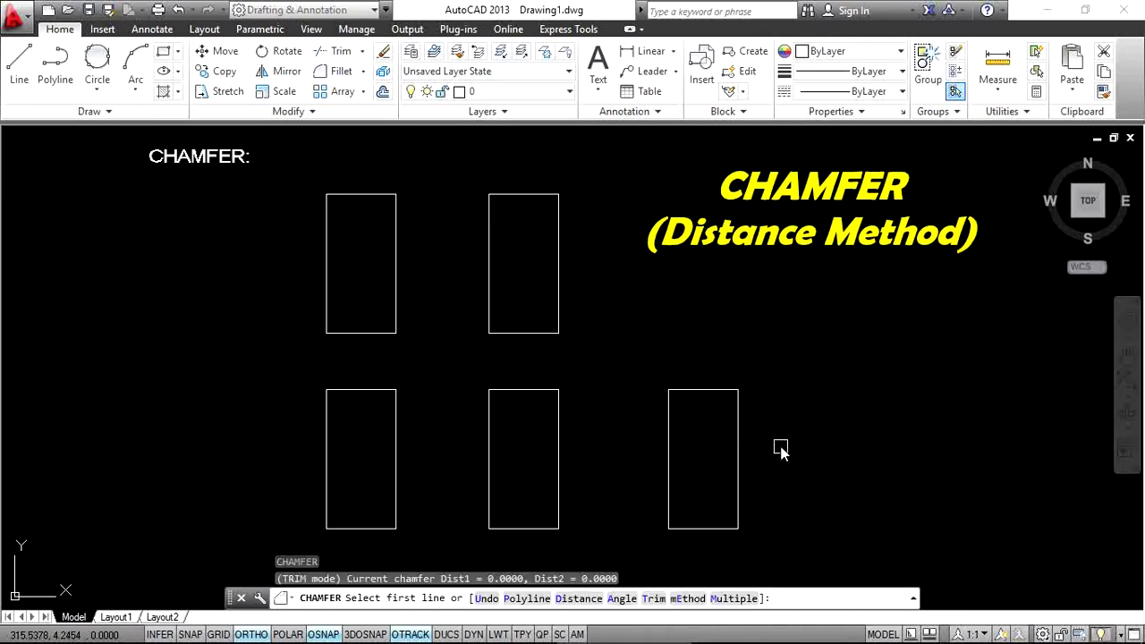
key(Return)
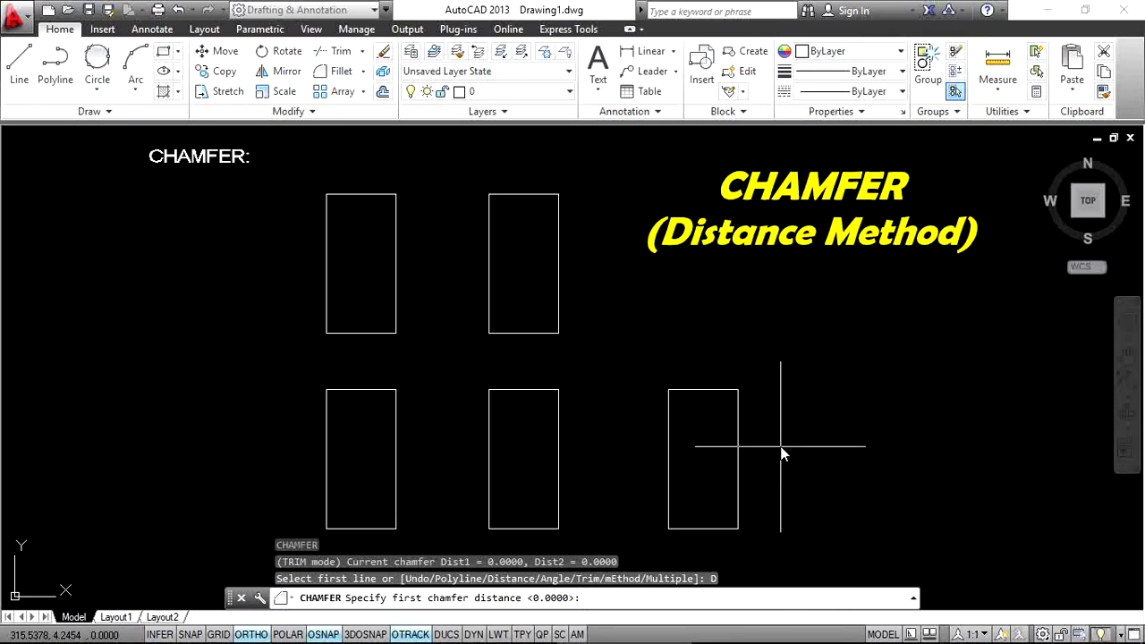
text(2)
key(Return)
text(4)
key(Return)
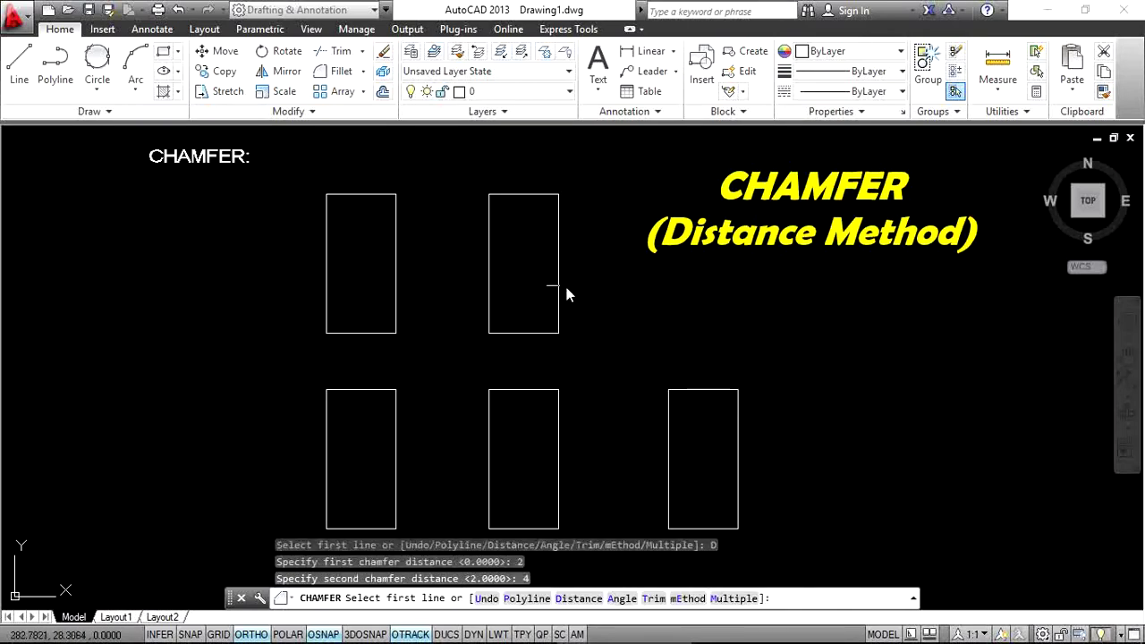
Step: Chamfer the upper-left rectangle's top-right corner using its top and right edges
click(377, 193)
click(396, 231)
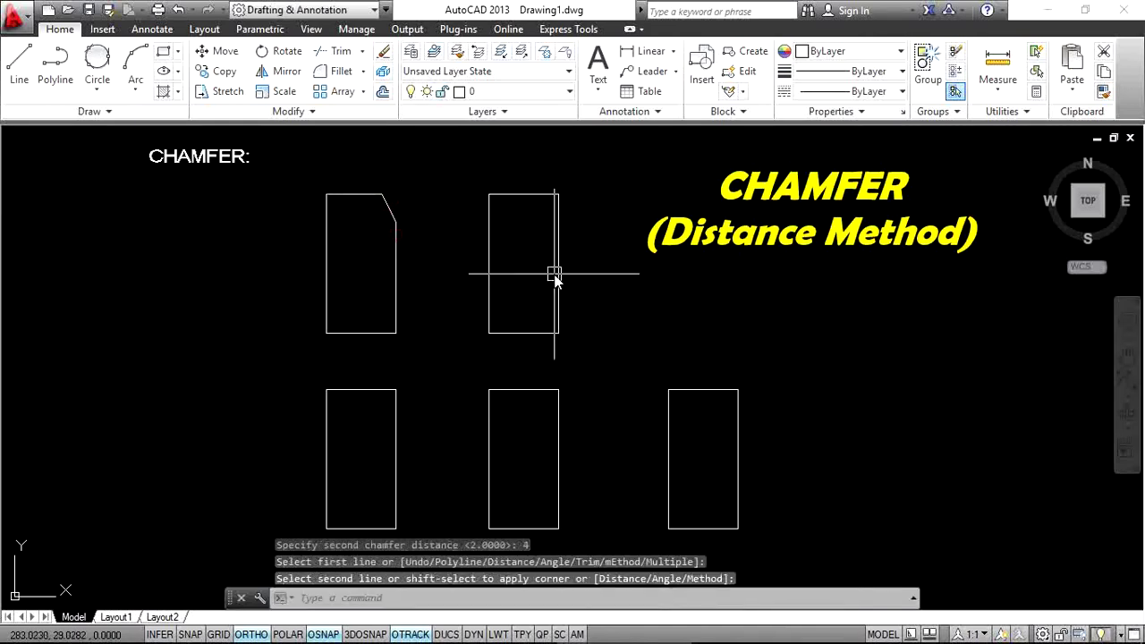
scroll(401, 192, up, 8)
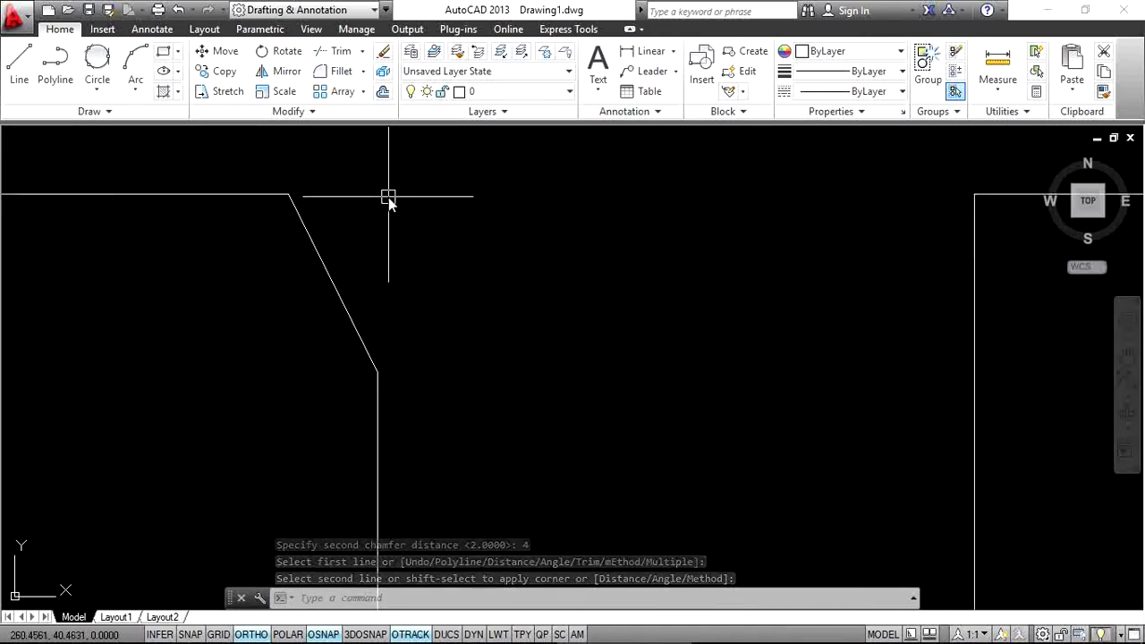
scroll(511, 296, down, 8)
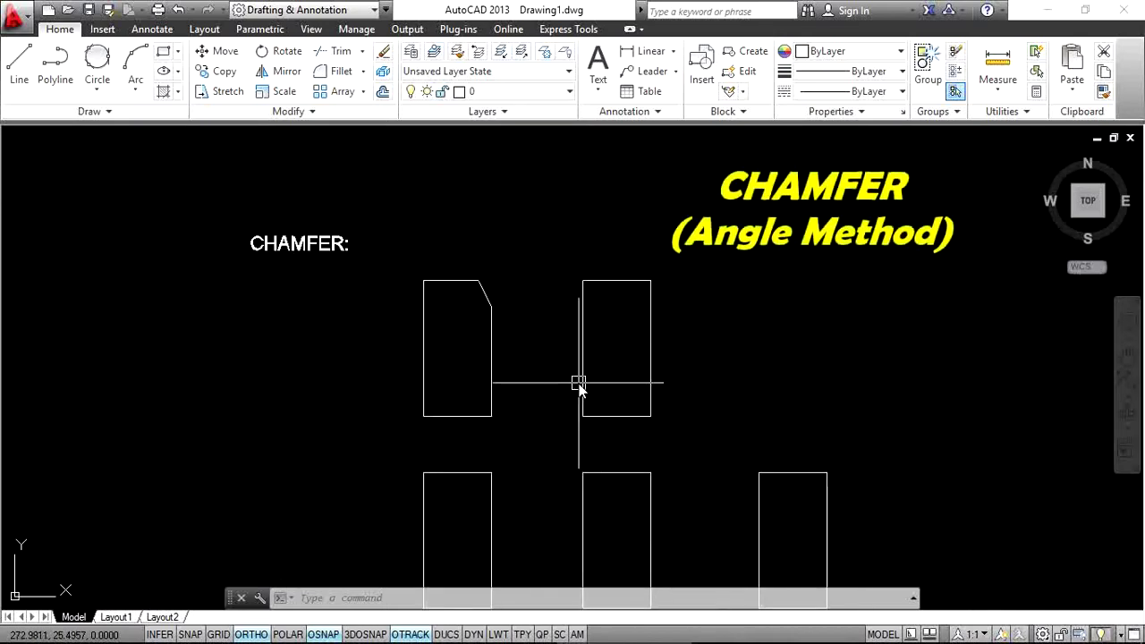
Step: Chamfer the middle rectangle's top and right edges using the Angle option, length 2 at 30°
middle_drag(577, 383, 560, 360)
text(ch)
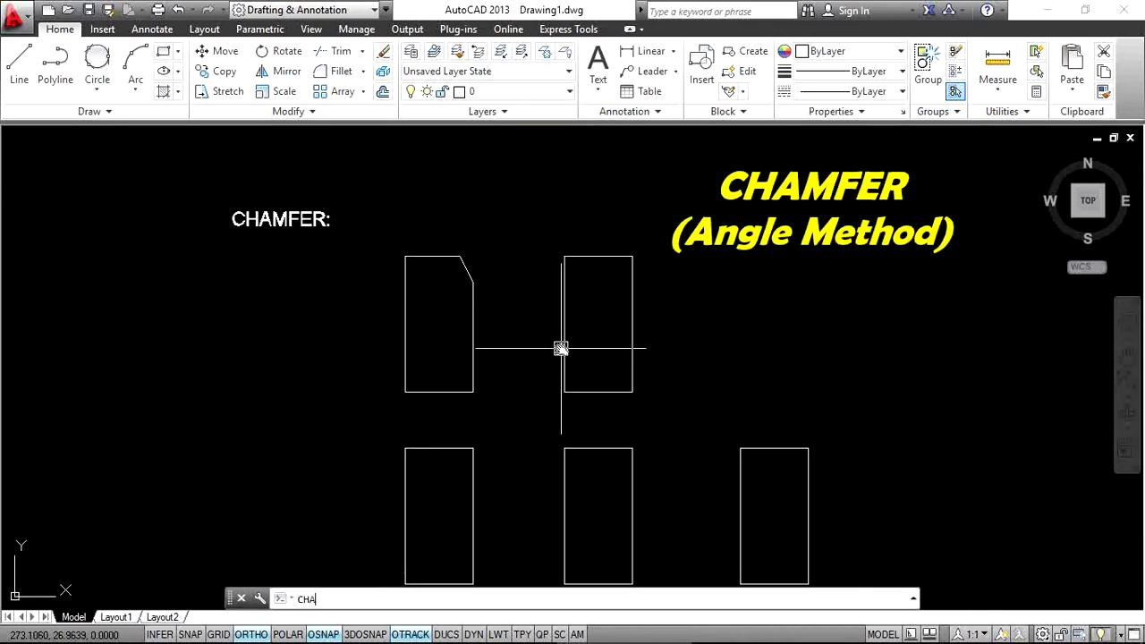
text(a)
key(Return)
text(A)
key(Return)
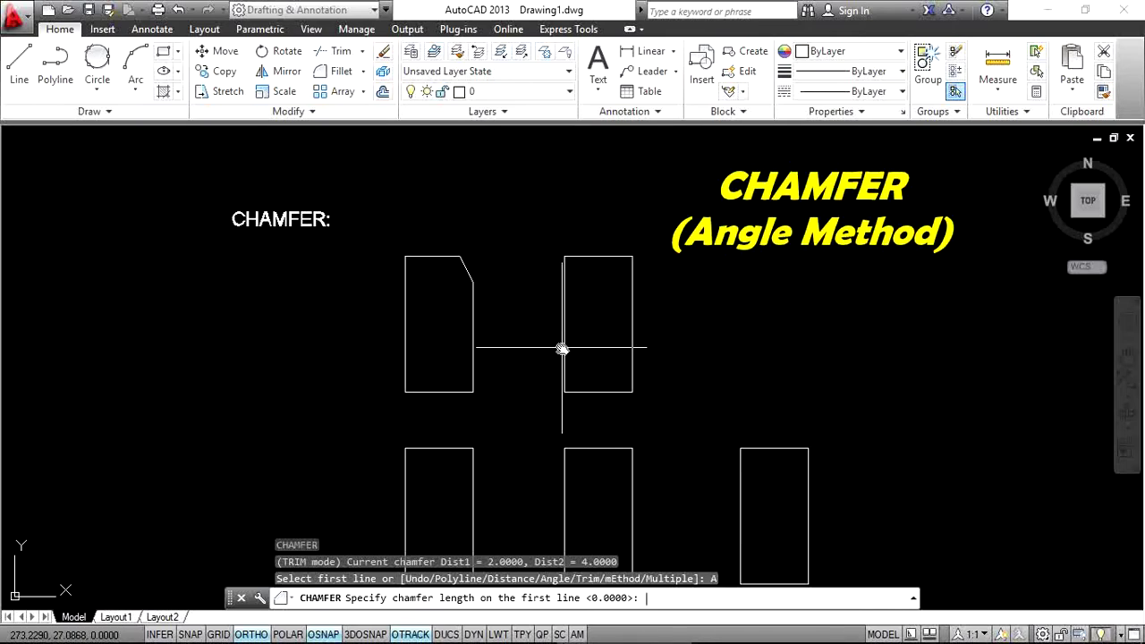
key(Return)
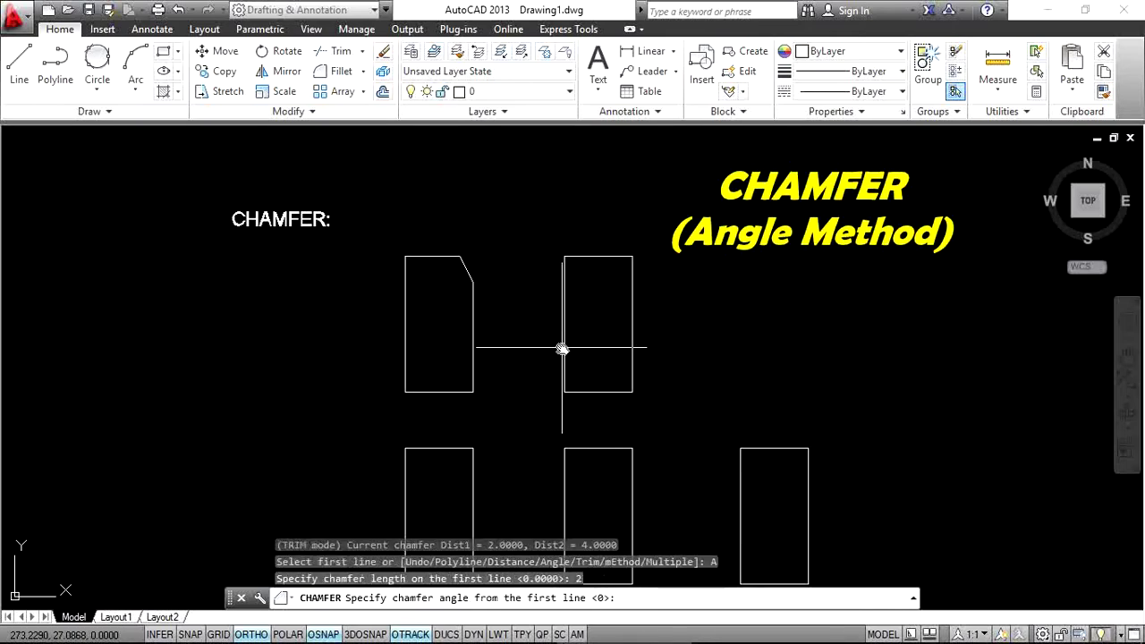
key(Return)
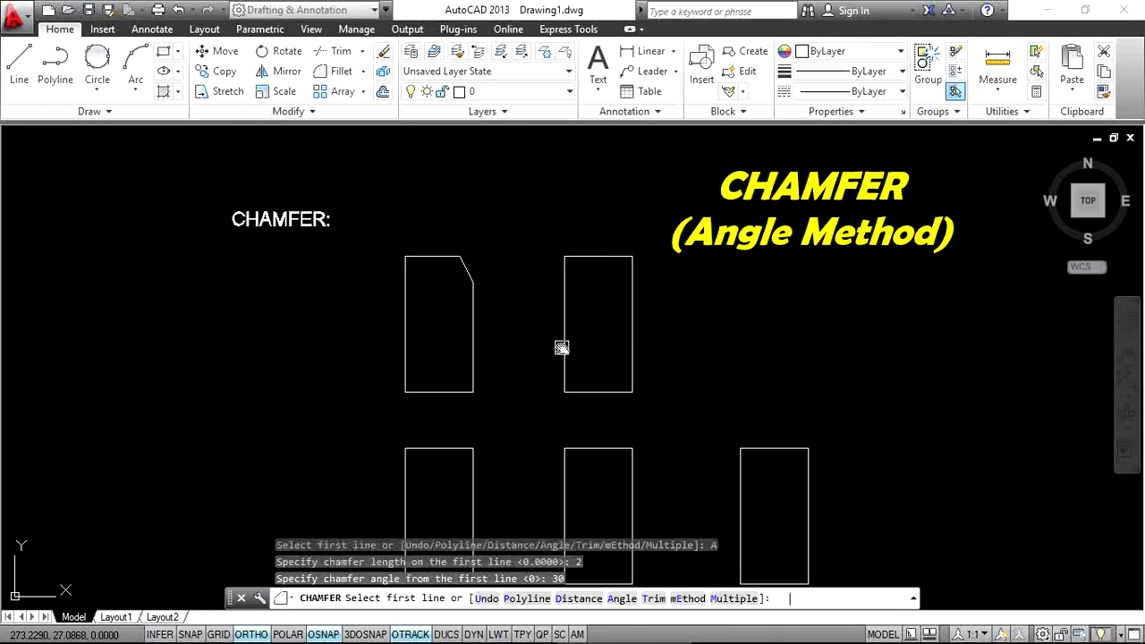
click(619, 258)
click(625, 281)
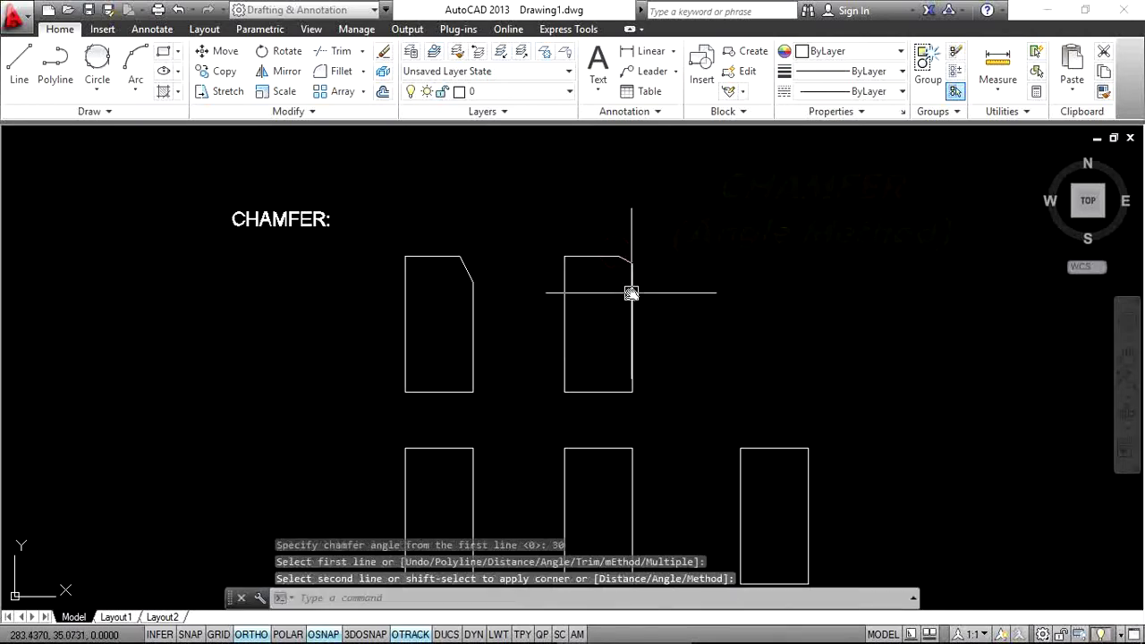
scroll(656, 278, up, 2)
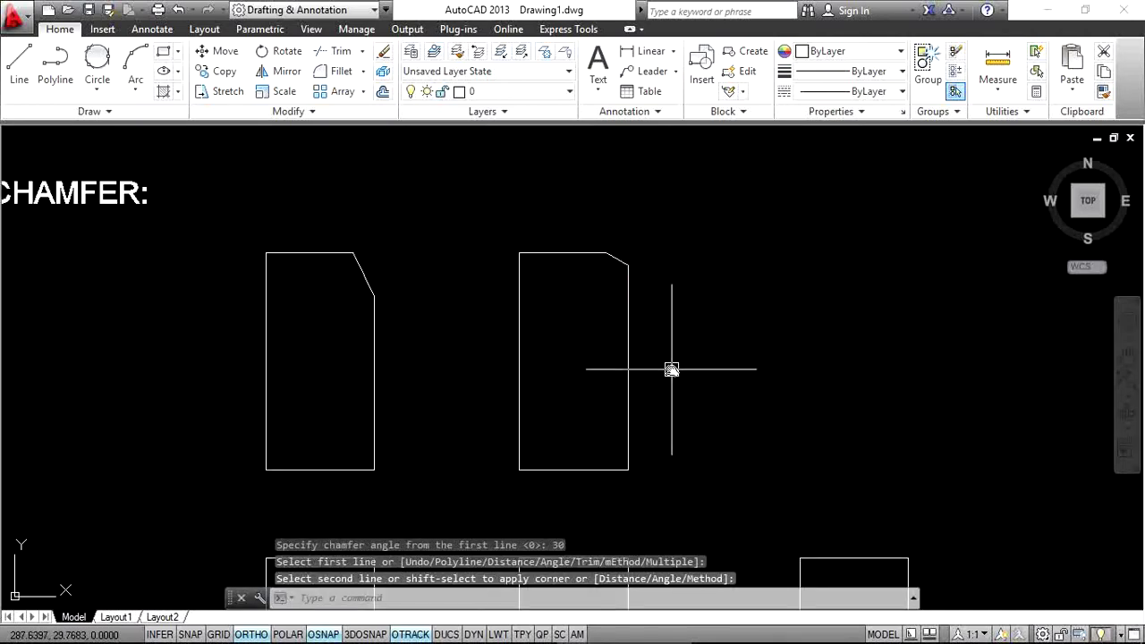
text(DIM)
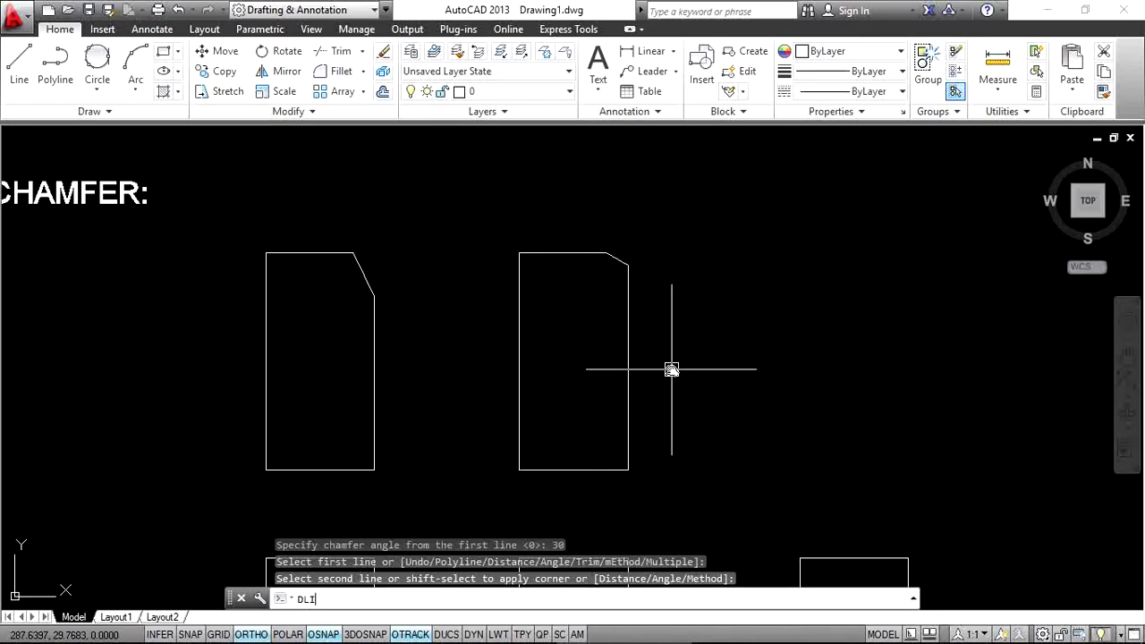
text(LI)
Step: Place DIMLINEAR dimensions on the first chamfer: 2.0000 above it and 4.0000 to its right
key(Return)
key(Return)
click(363, 270)
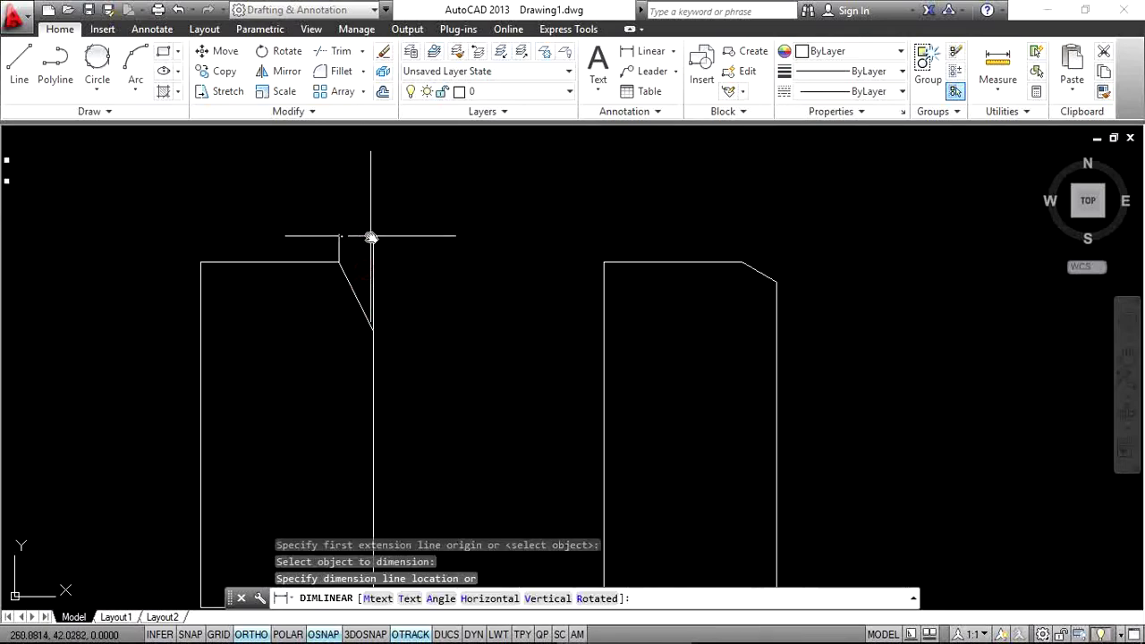
click(370, 238)
scroll(368, 260, up, 8)
scroll(420, 366, down, 2)
key(Return)
key(Return)
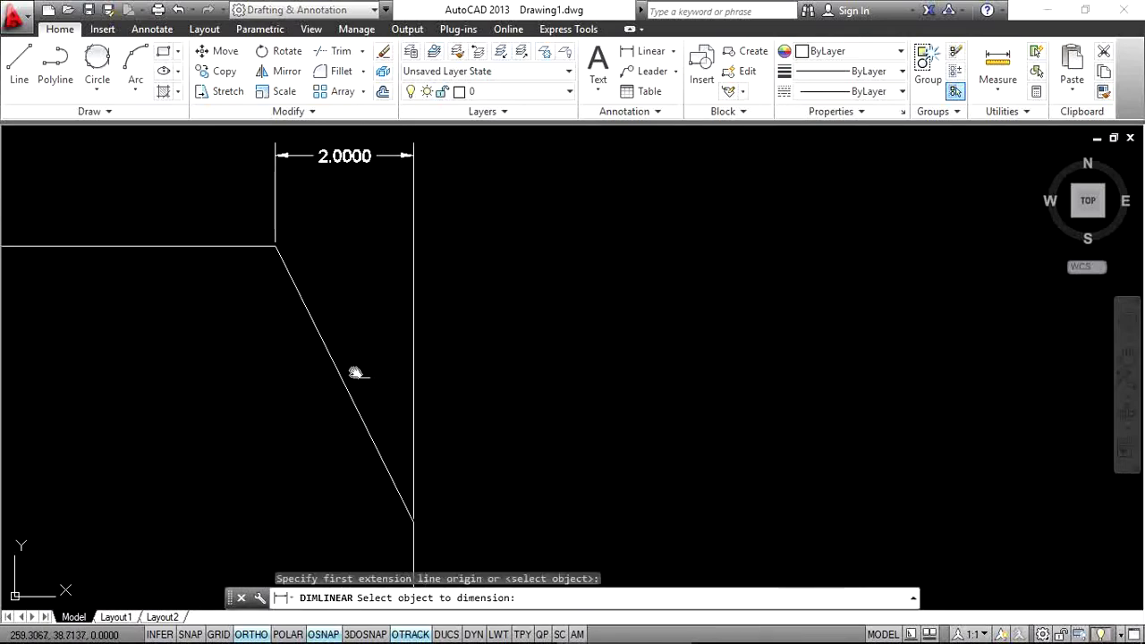
click(324, 365)
click(331, 374)
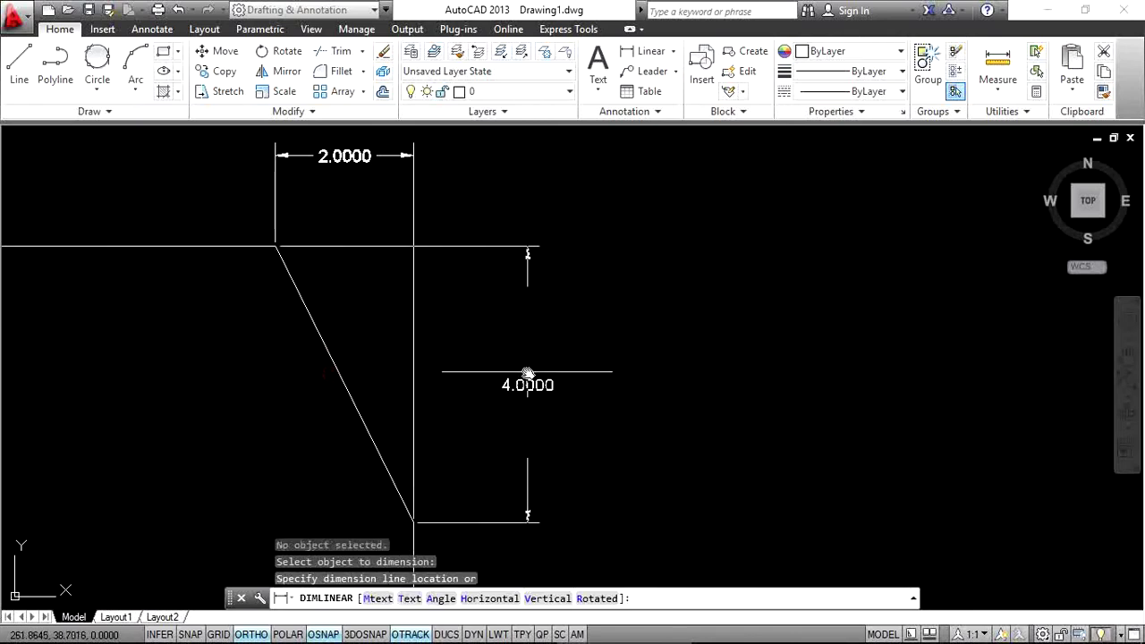
click(528, 385)
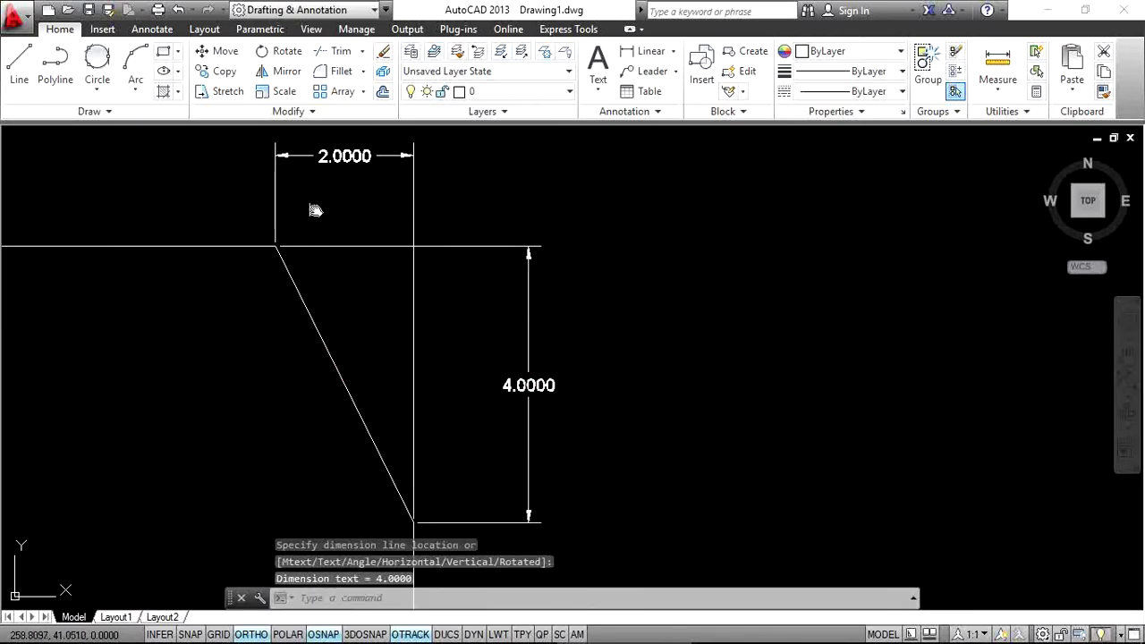
scroll(493, 352, down, 6)
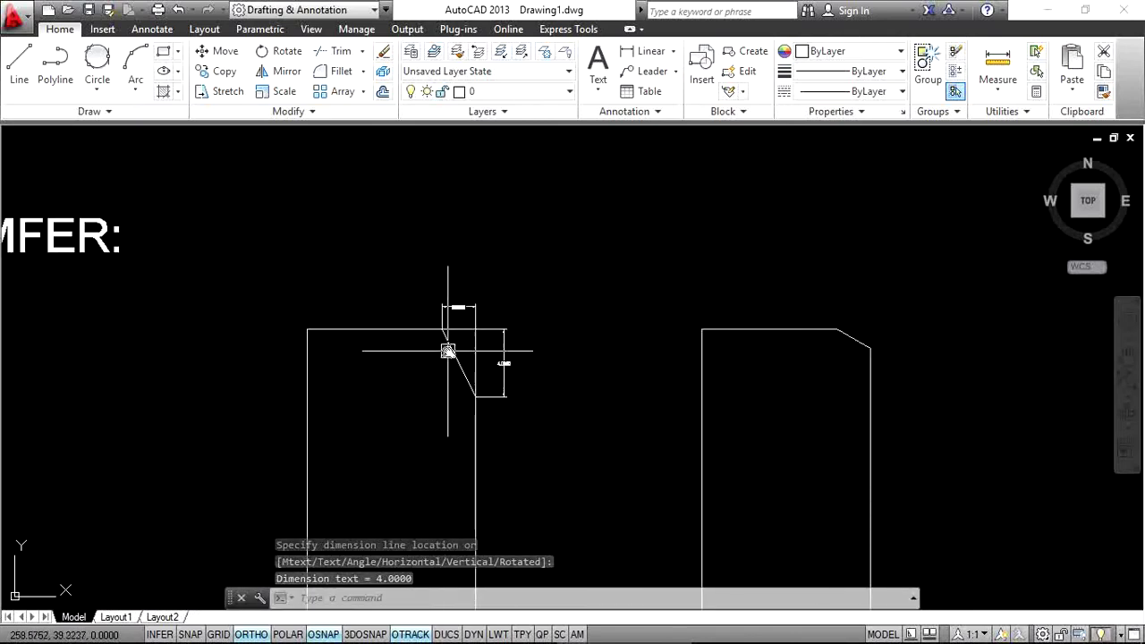
middle_drag(733, 485, 653, 388)
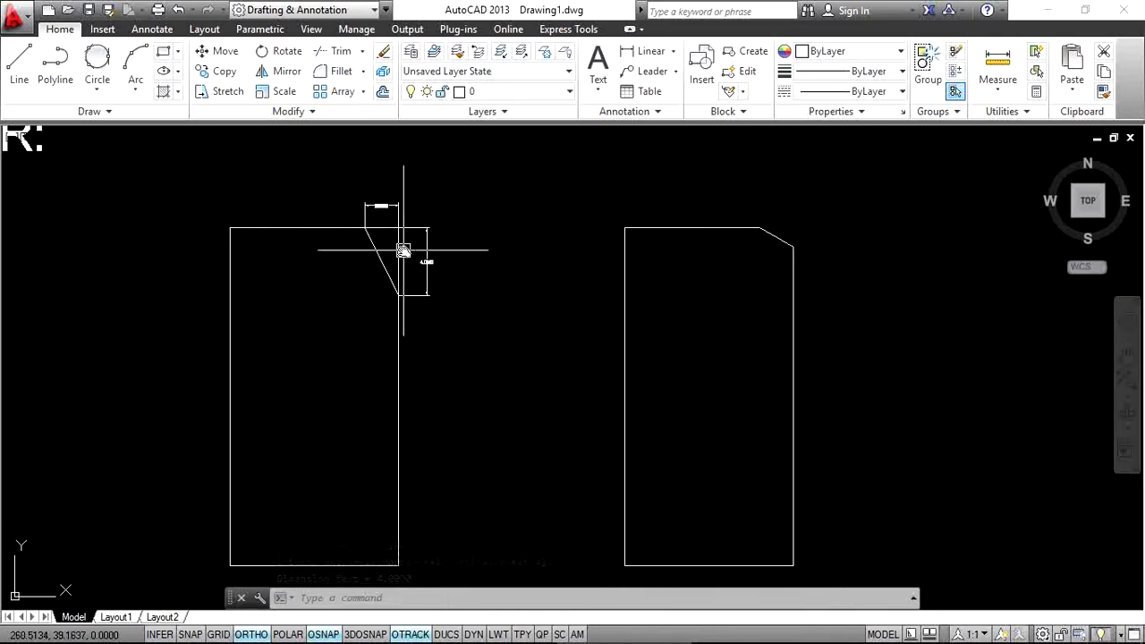
Step: Dimension the second chamfer line with a 2.0000 linear dimension above it
text(DIML)
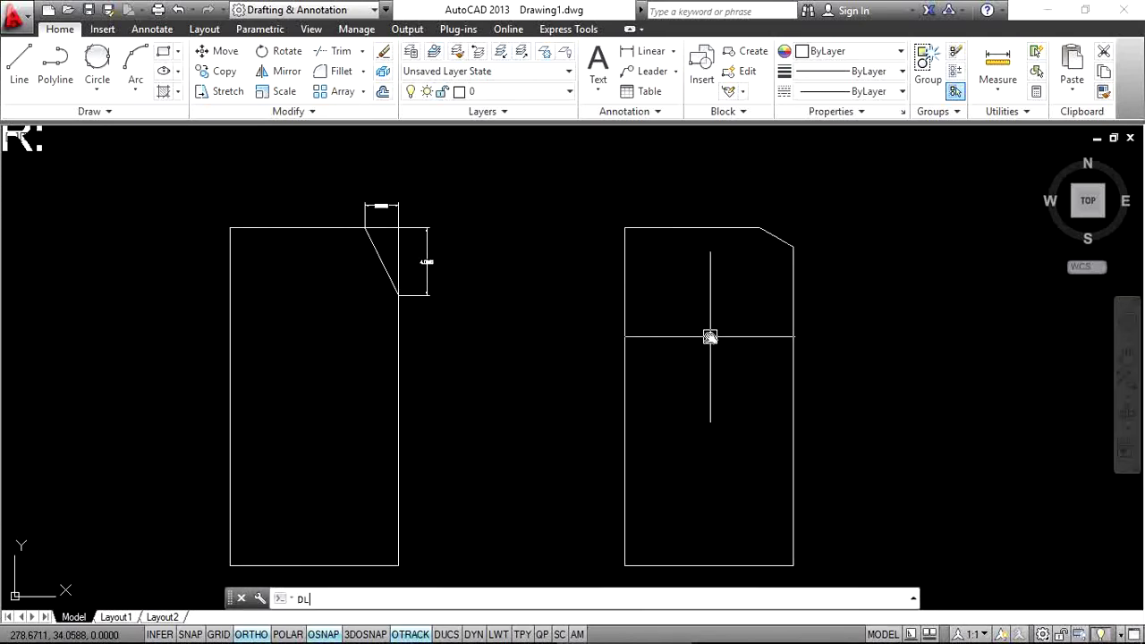
text(I)
key(Return)
key(Return)
scroll(789, 228, up, 3)
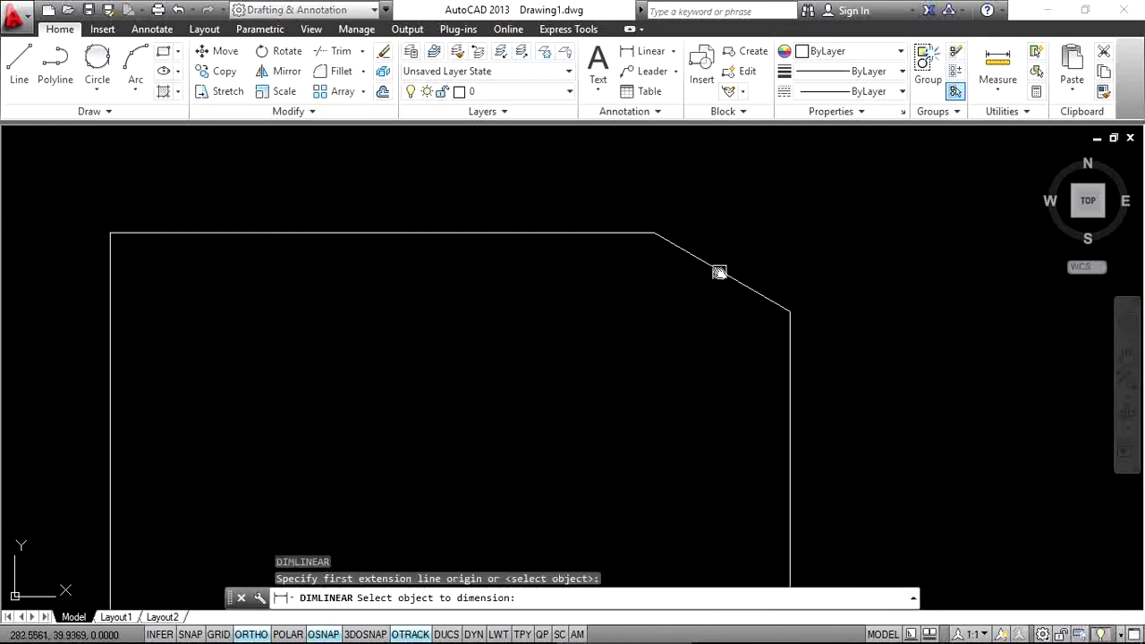
click(742, 283)
click(723, 184)
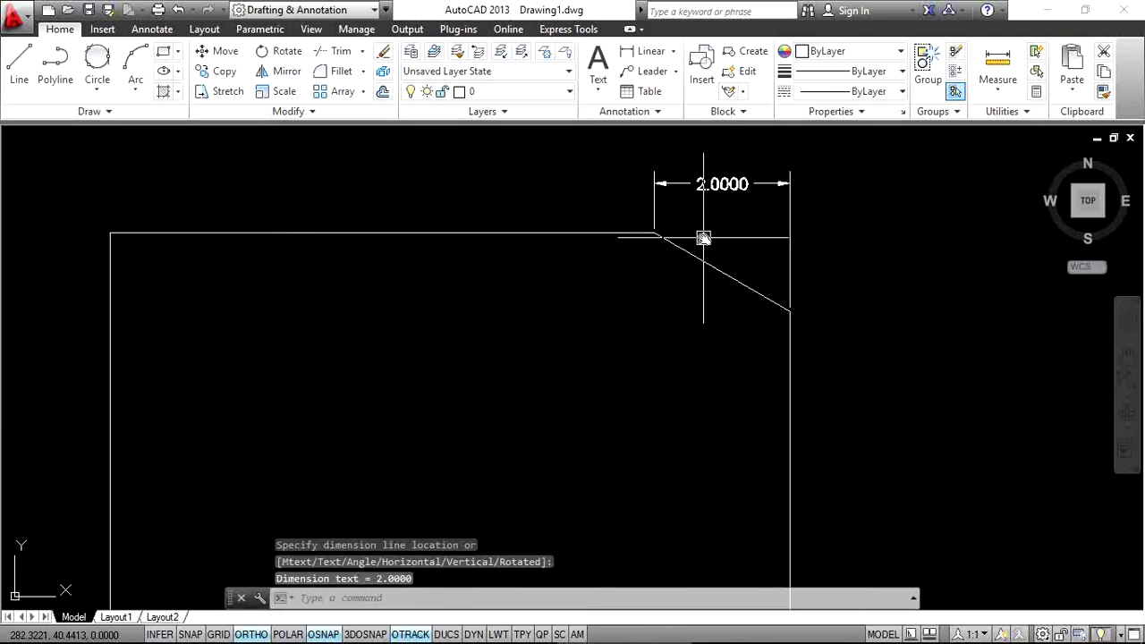
Step: Add a 30° angular dimension between the rectangle's top edge and the chamfer line
text(DAN)
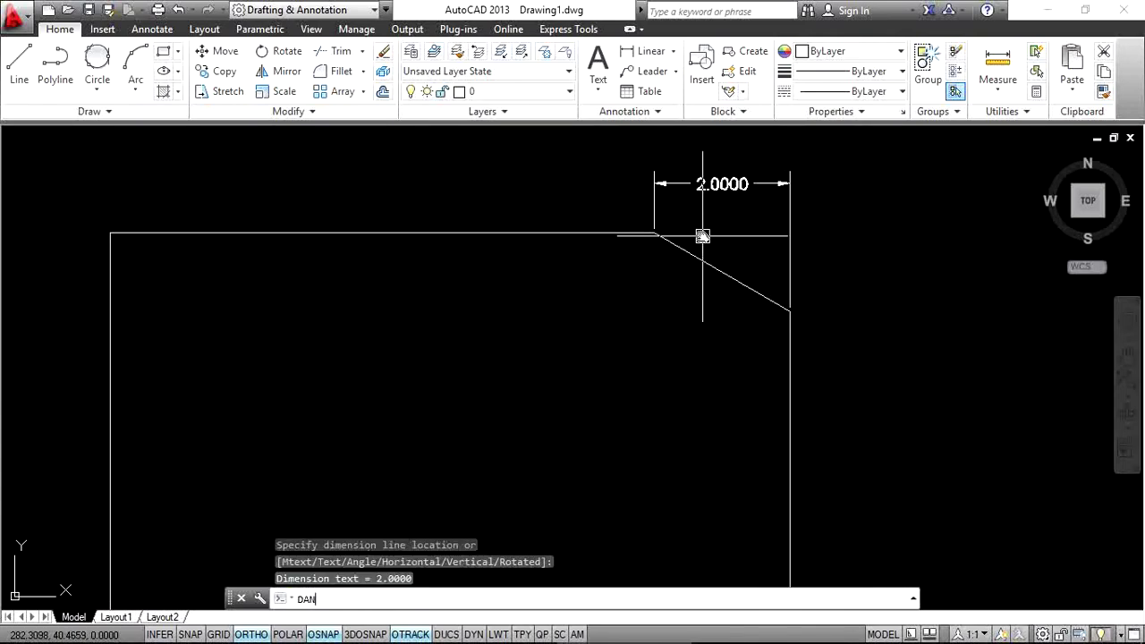
key(Return)
click(690, 234)
click(680, 248)
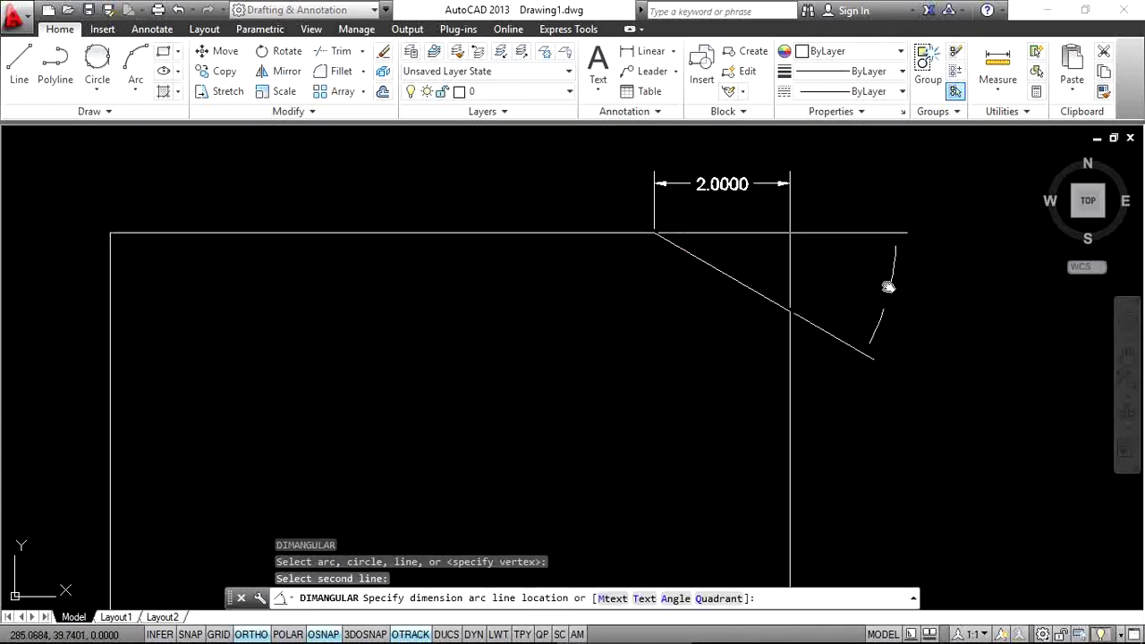
click(899, 295)
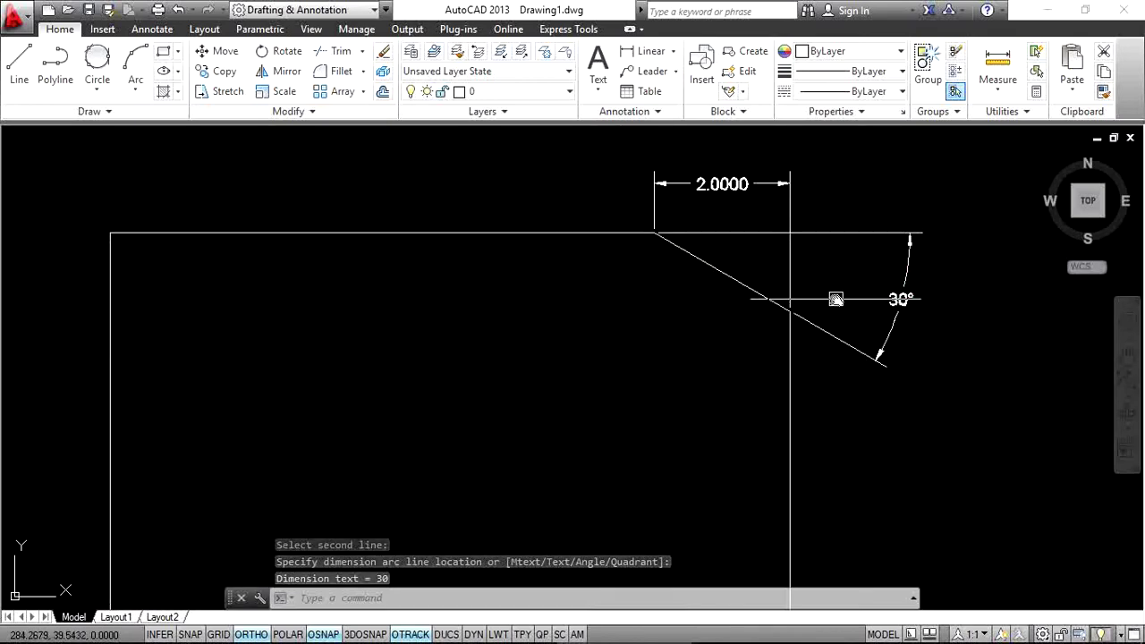
scroll(877, 358, down, 4)
middle_drag(902, 478, 841, 363)
scroll(837, 353, down, 4)
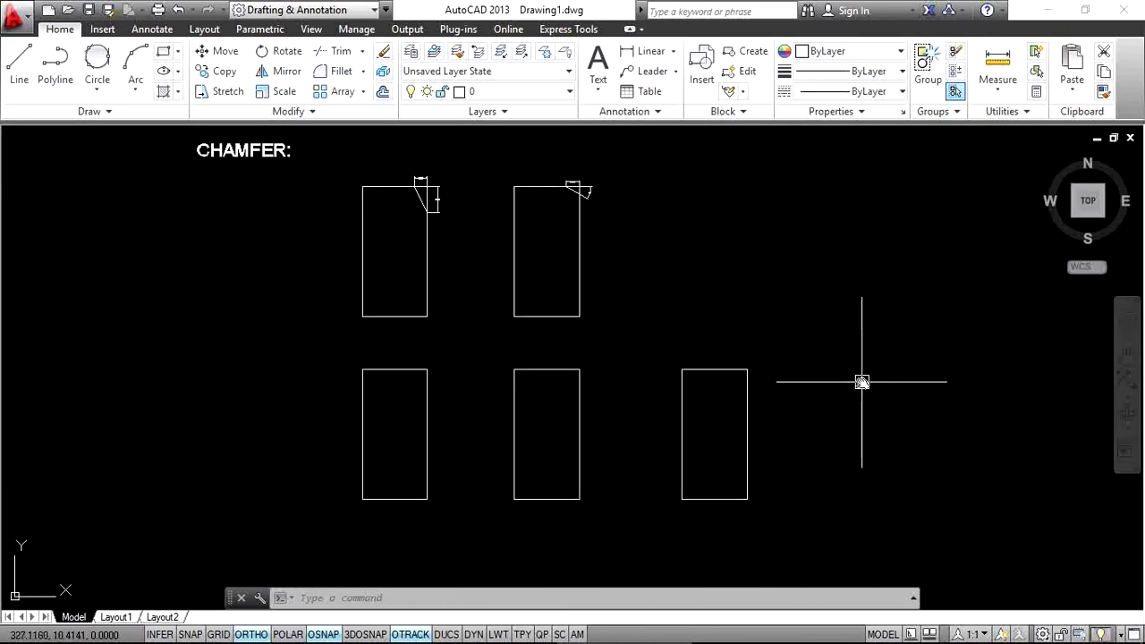
text(c)
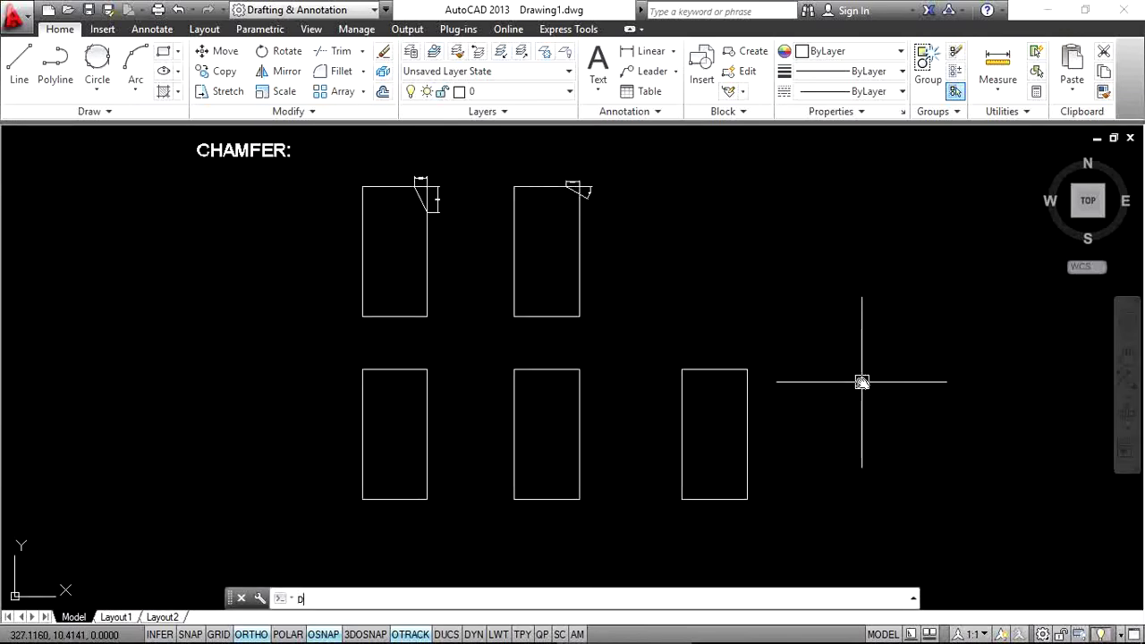
key(Escape)
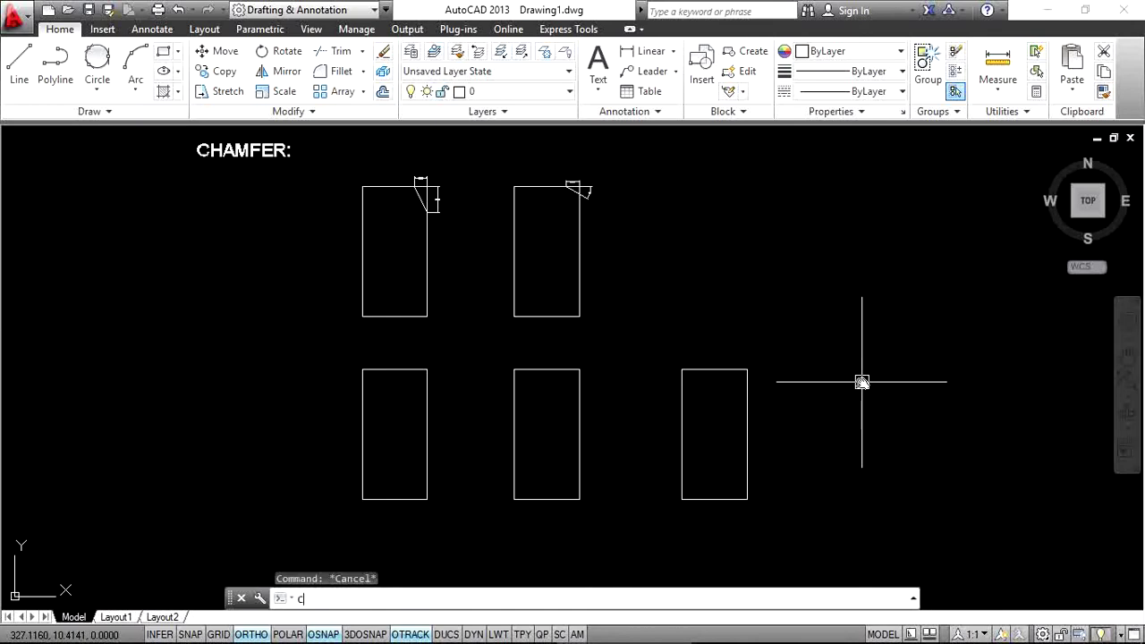
text(CHA)
key(Return)
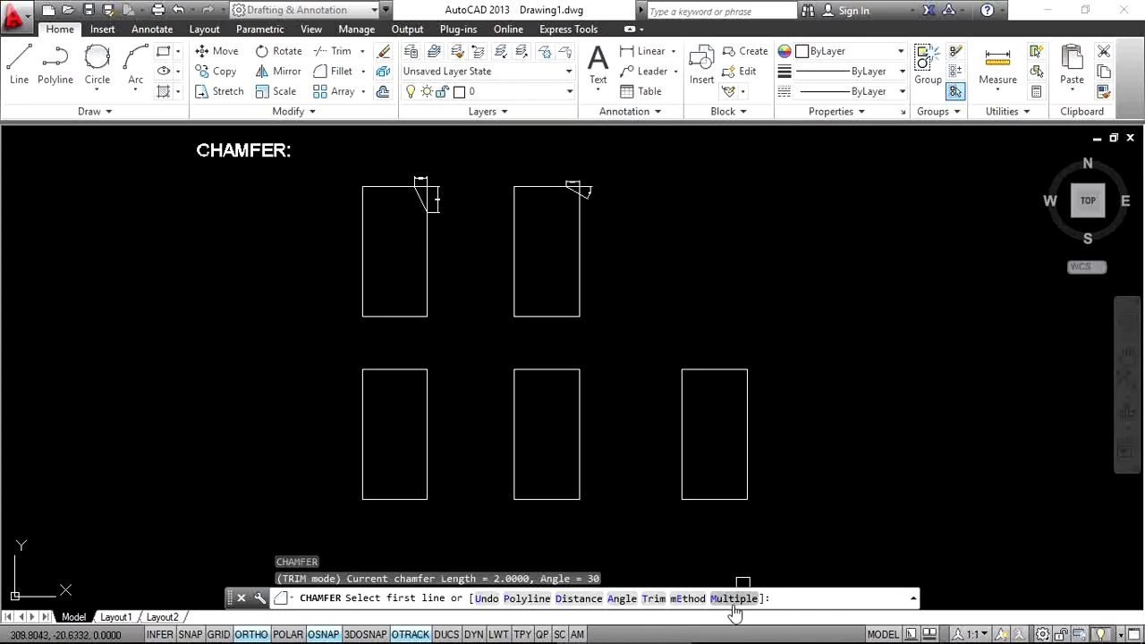
key(Escape)
key(Escape)
key(Escape)
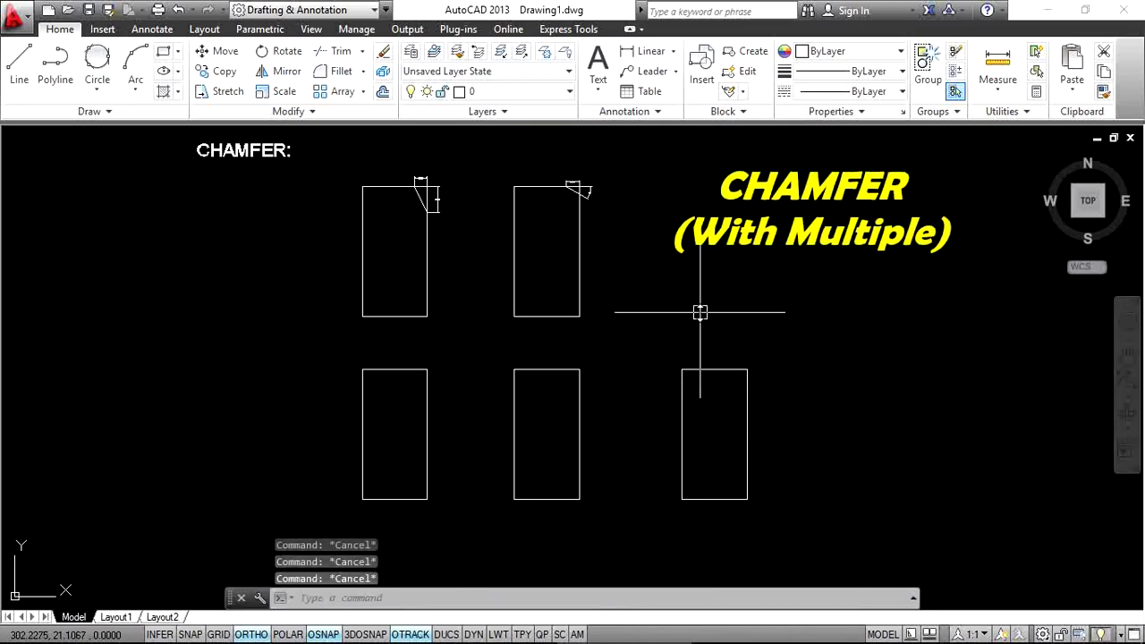
Step: Start CHAMFER with both distances set to 2 and the Multiple option on
text(cha)
key(Return)
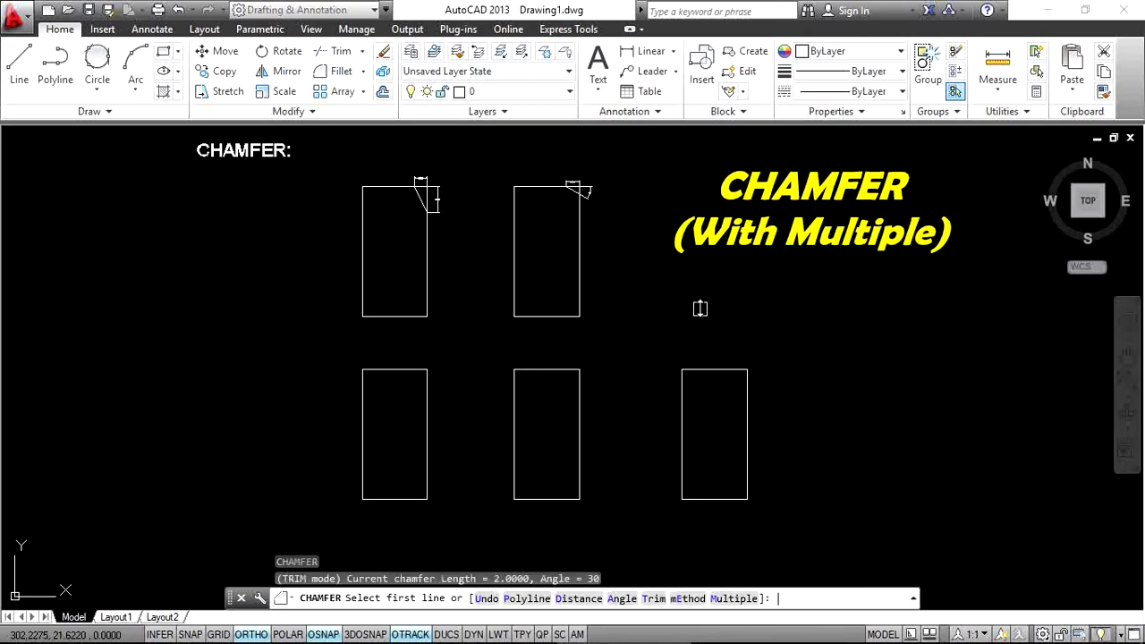
key(Return)
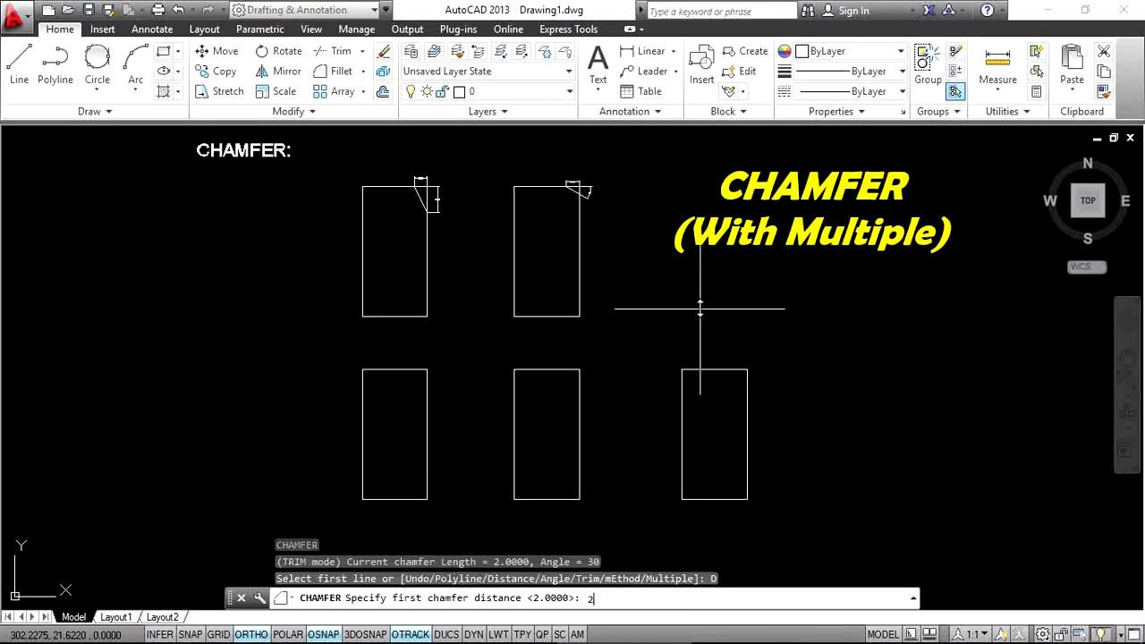
key(Return)
text(2)
key(Return)
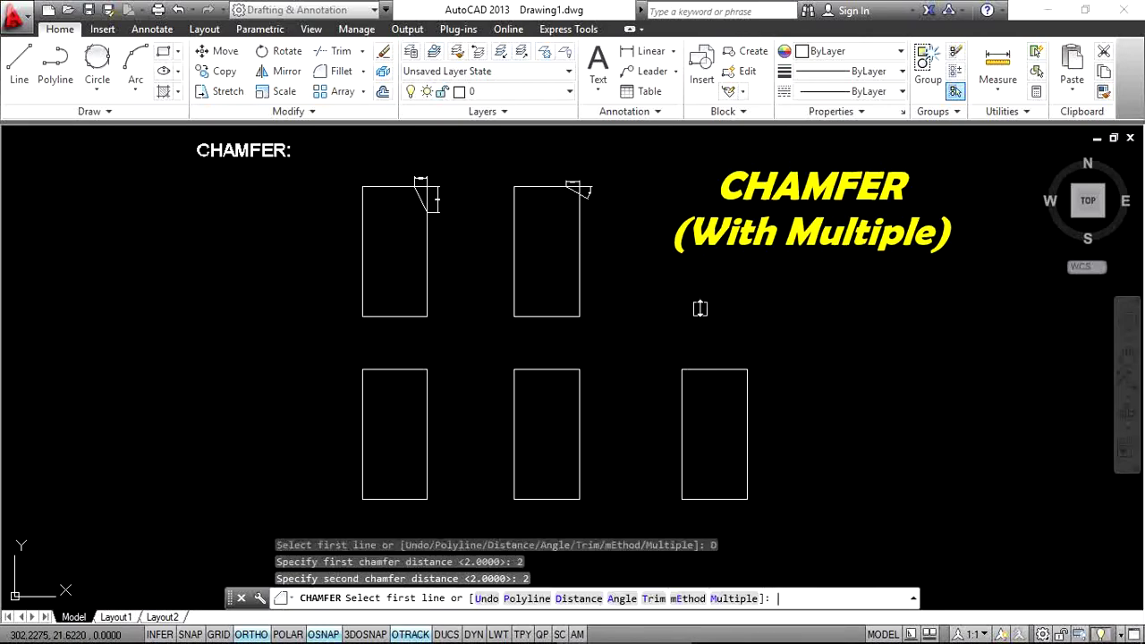
text(M)
key(Return)
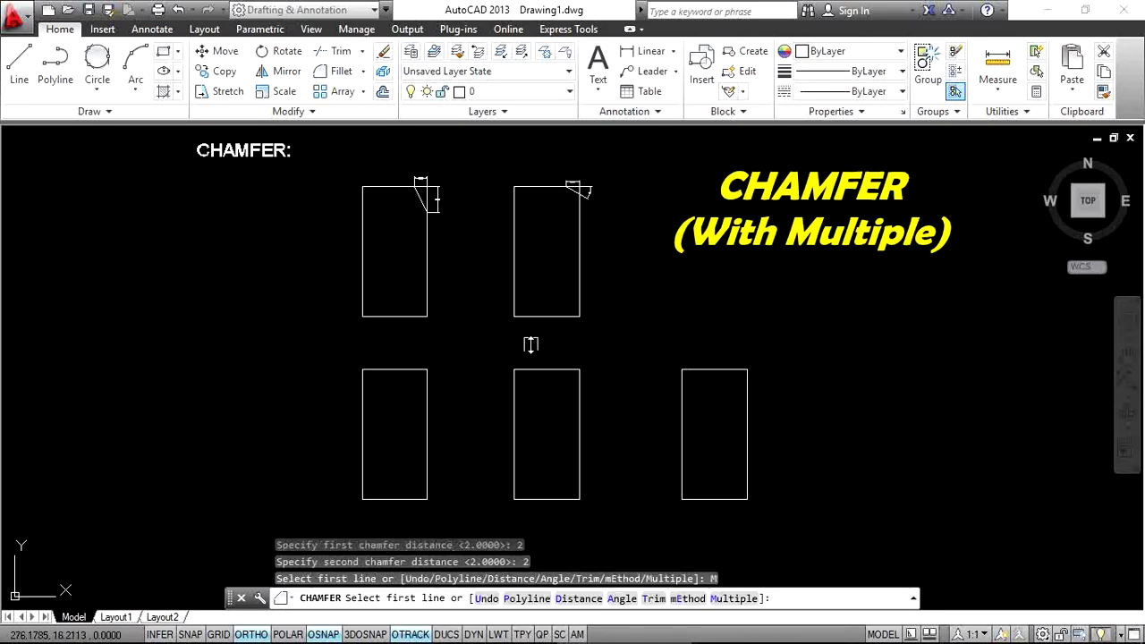
Step: Chamfer the lower-left rectangle's top-right, bottom-right and bottom-left corners, then finish
click(419, 368)
click(429, 404)
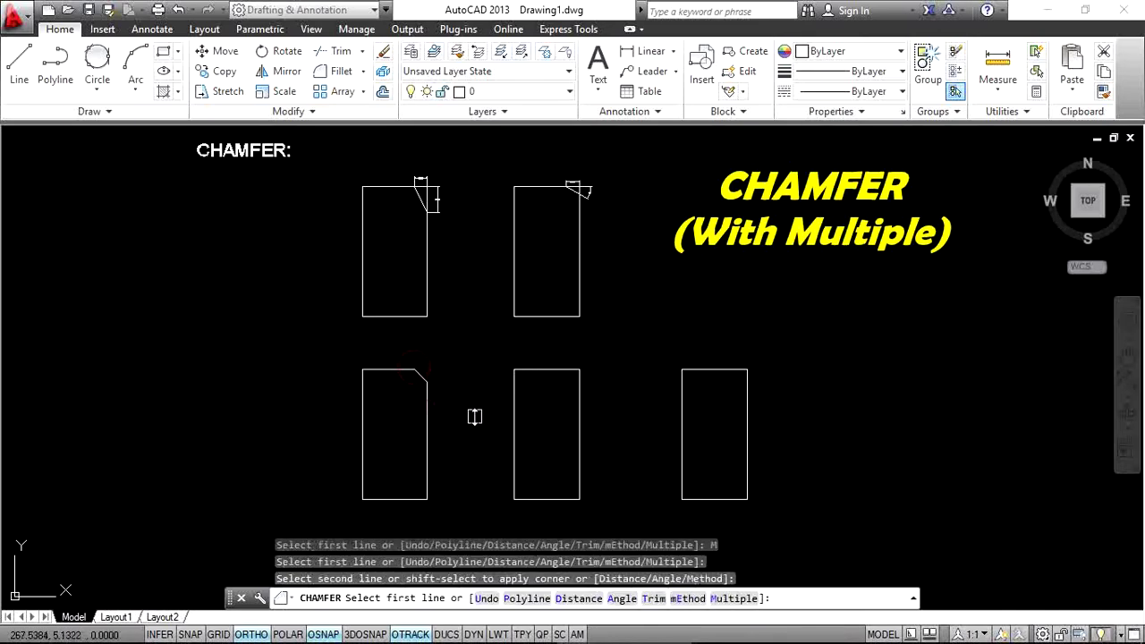
click(428, 443)
click(410, 497)
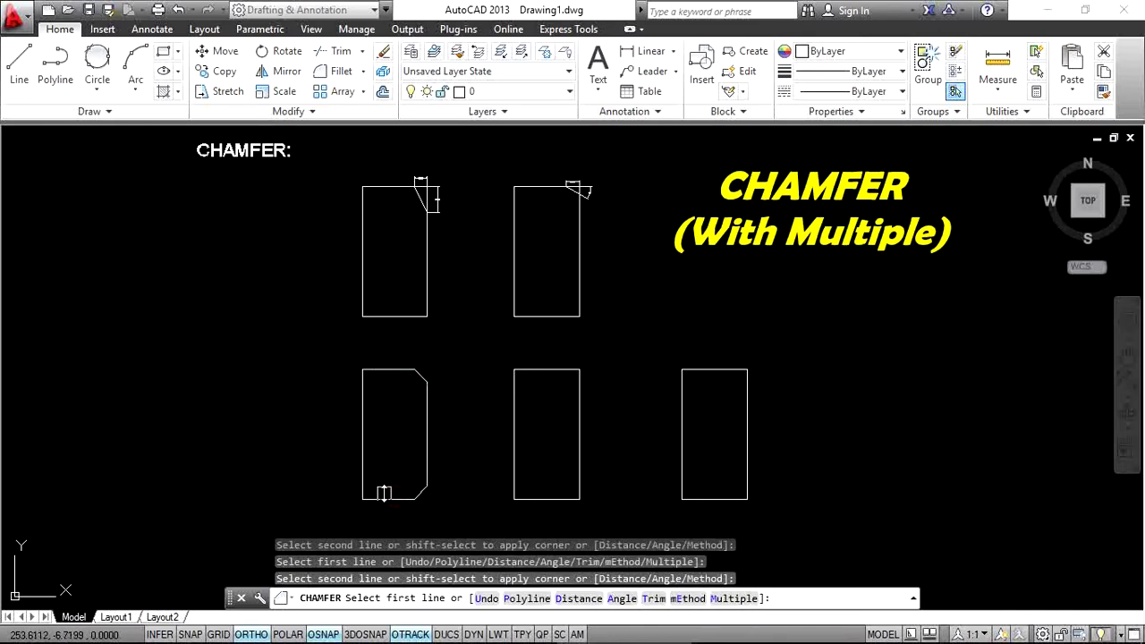
click(383, 499)
click(363, 454)
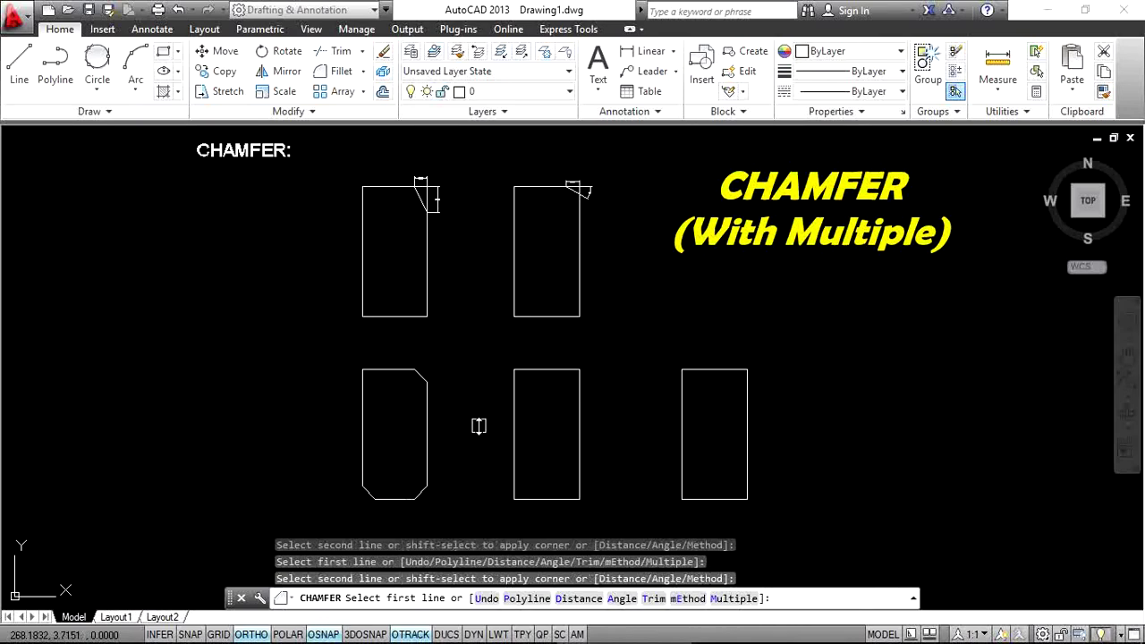
key(Return)
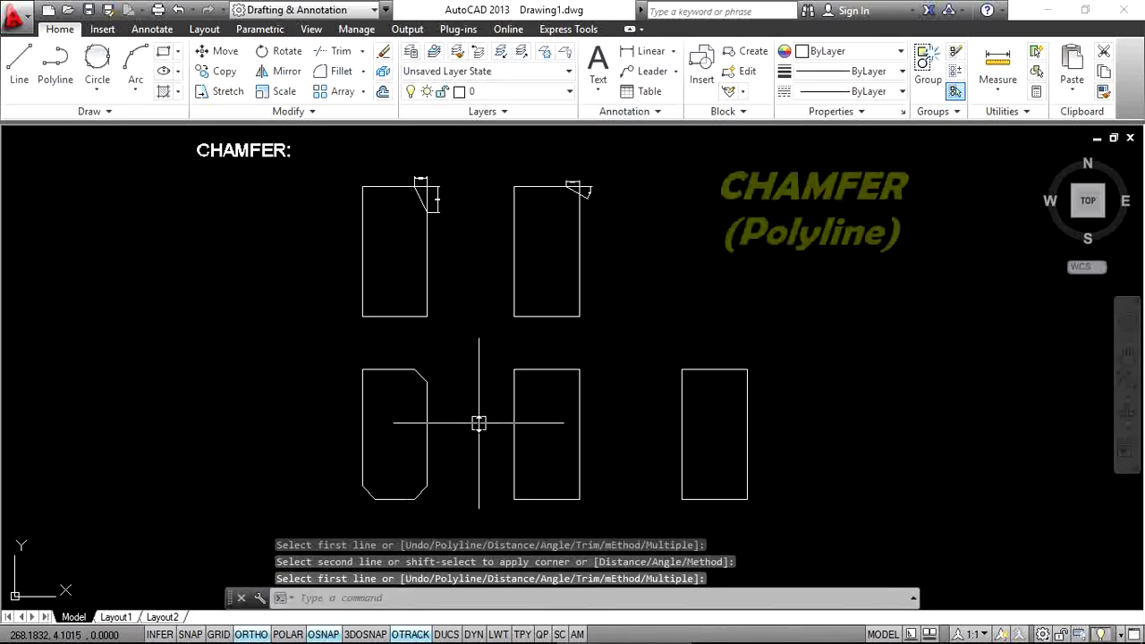
Step: Chamfer all four corners of the bottom-middle rectangle with CHAMFER's Polyline option
text(cha)
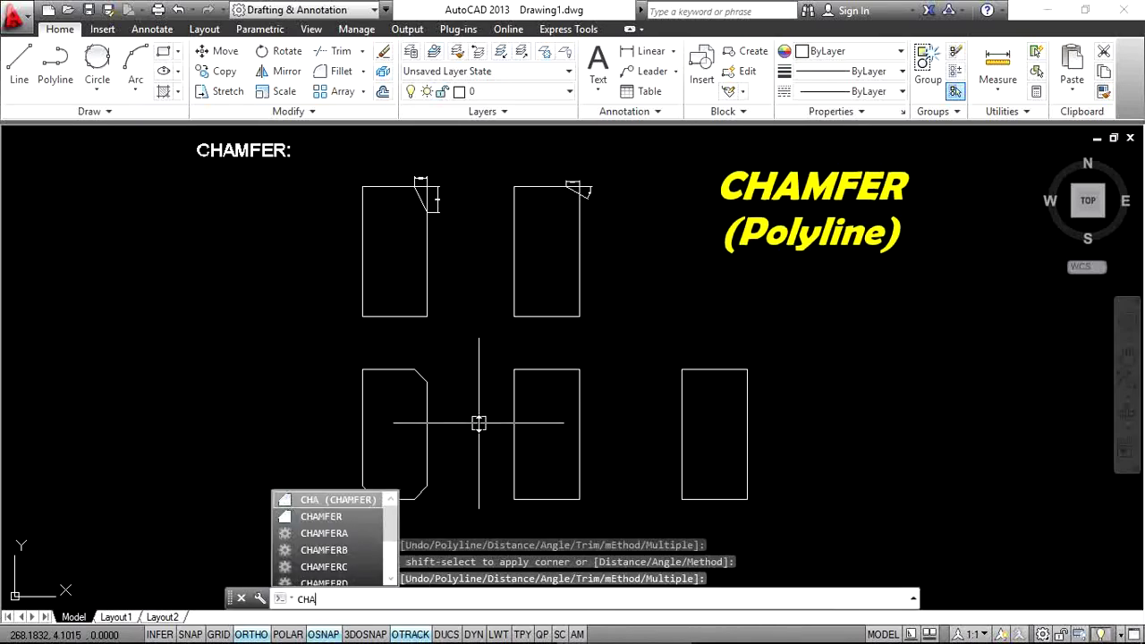
key(Return)
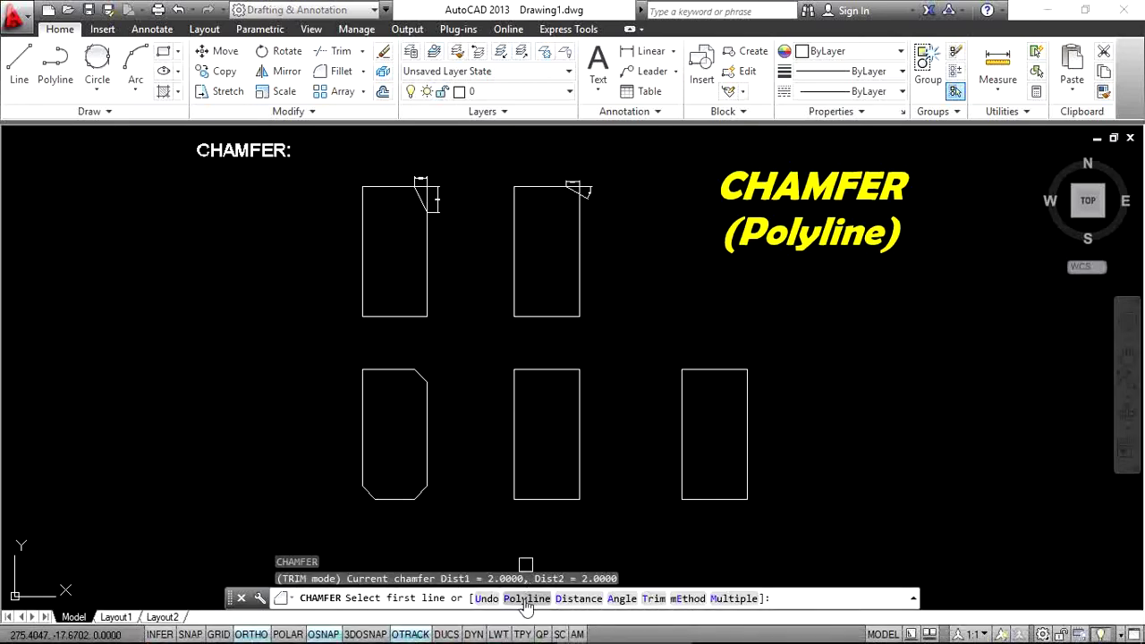
key(Escape)
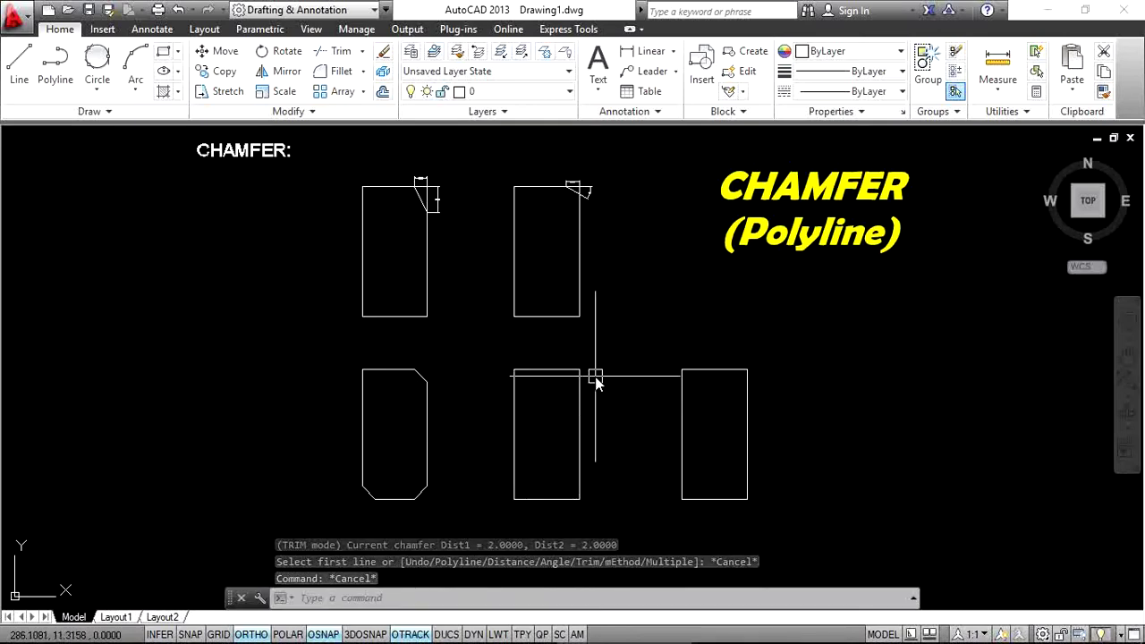
text(CHA)
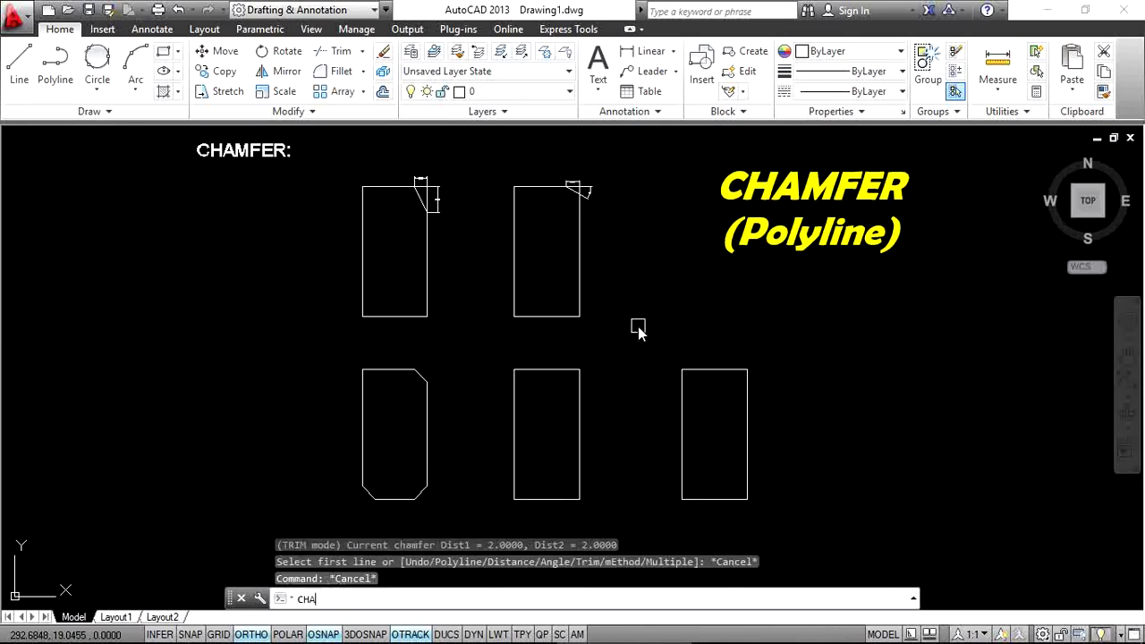
key(Return)
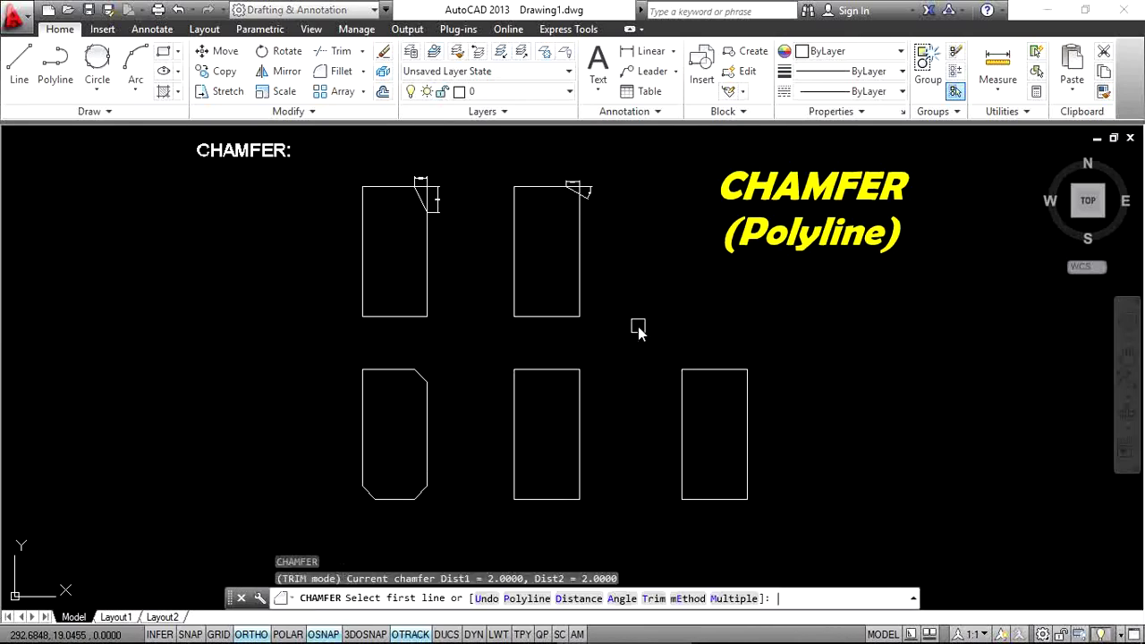
text(P)
key(Return)
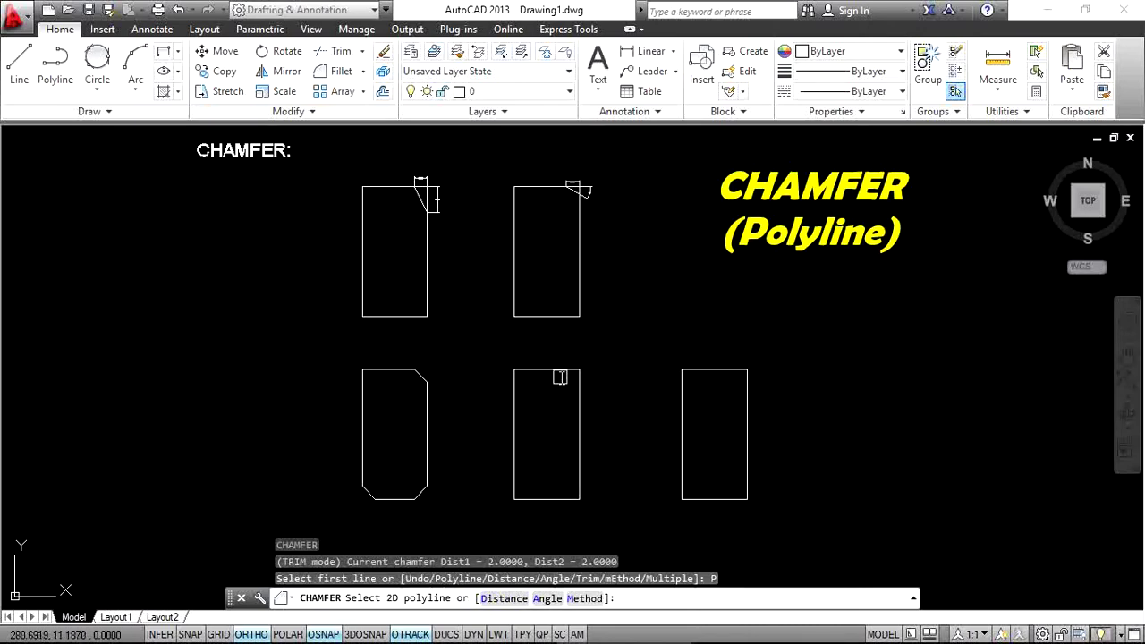
click(552, 369)
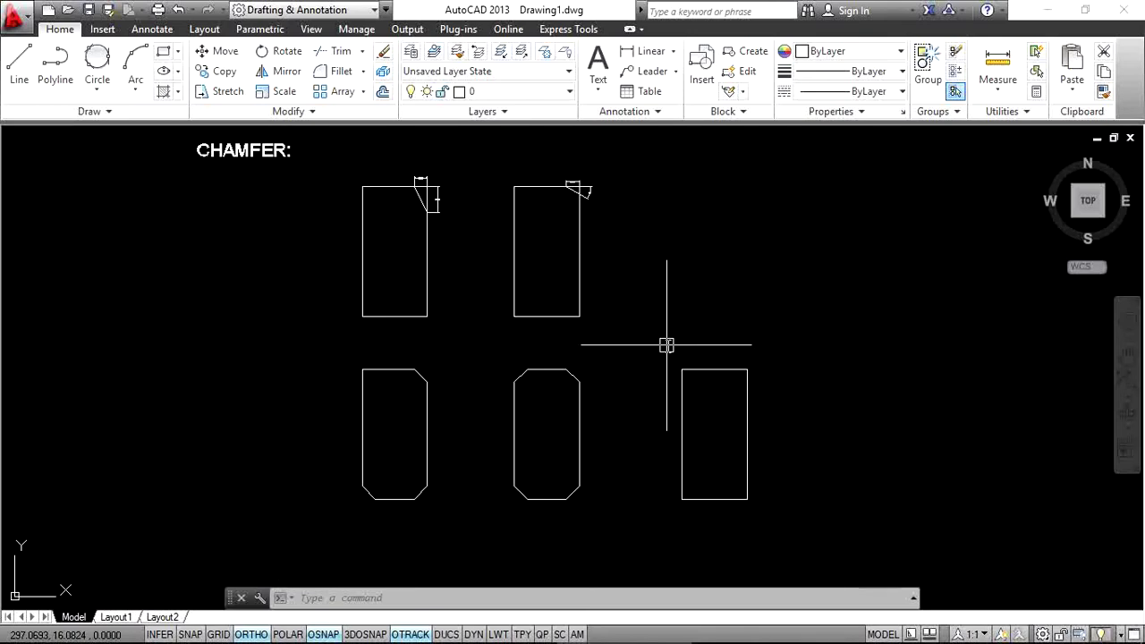
Step: Zoom in to inspect the polyline chamfer, then restart the CHAMFER command
key(Escape)
text(cha)
key(Return)
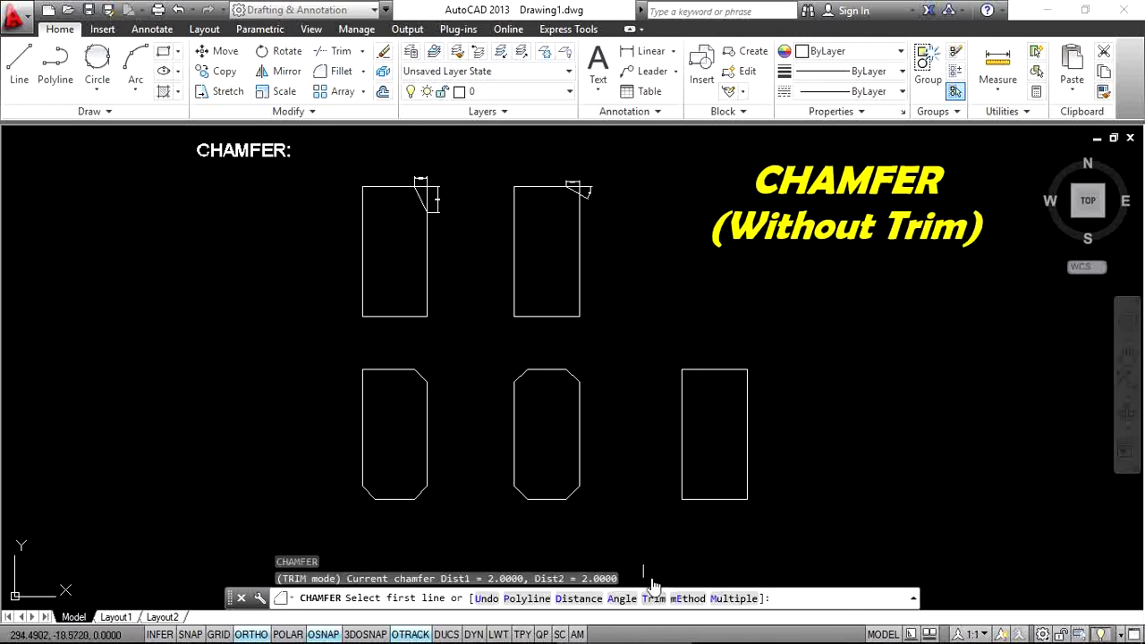
key(Escape)
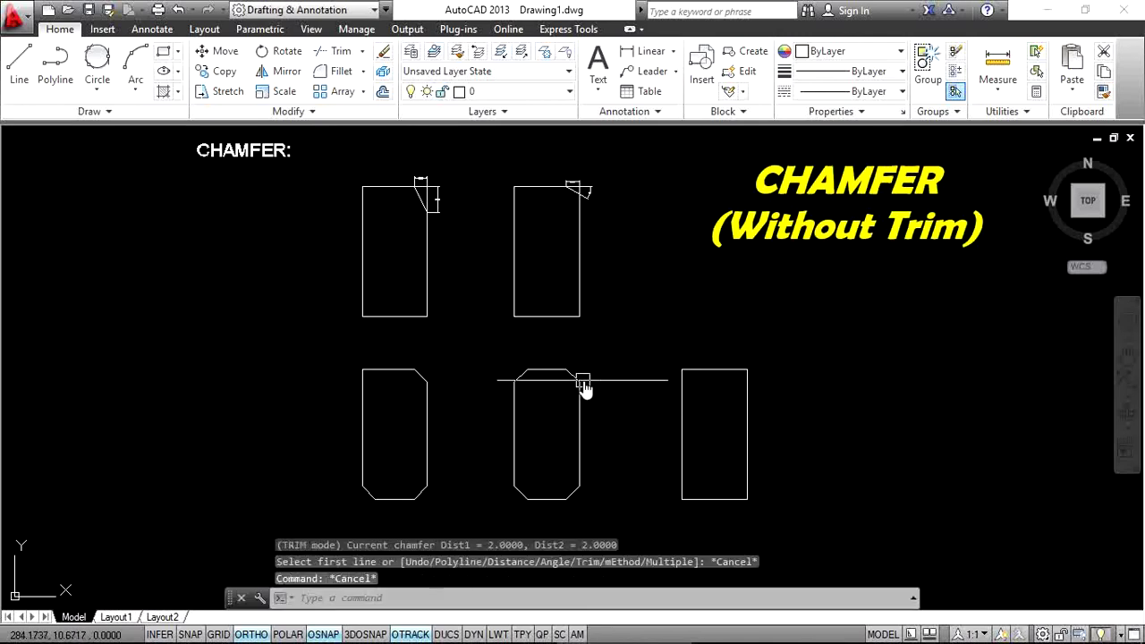
scroll(581, 376, up, 4)
scroll(581, 376, up, 2)
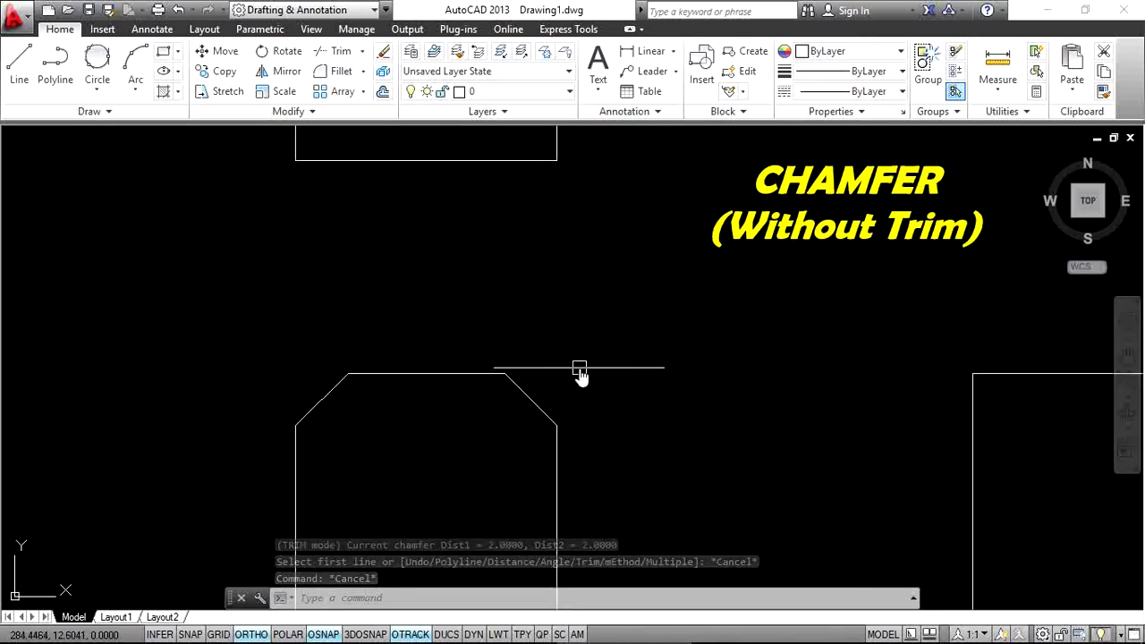
scroll(506, 375, down, 5)
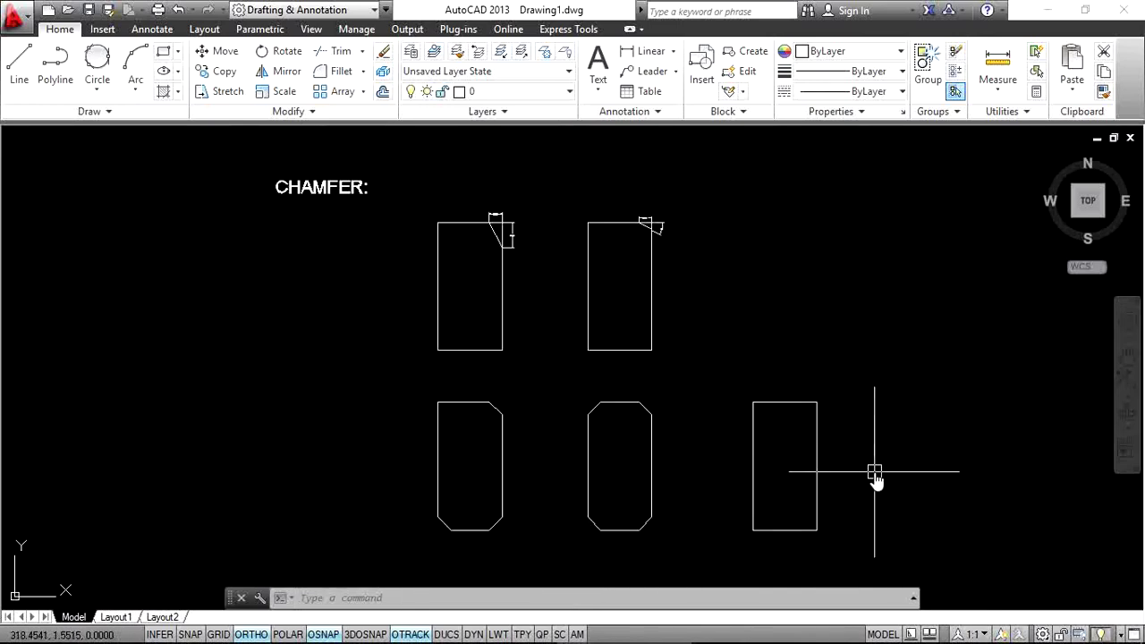
text(CHA)
key(Return)
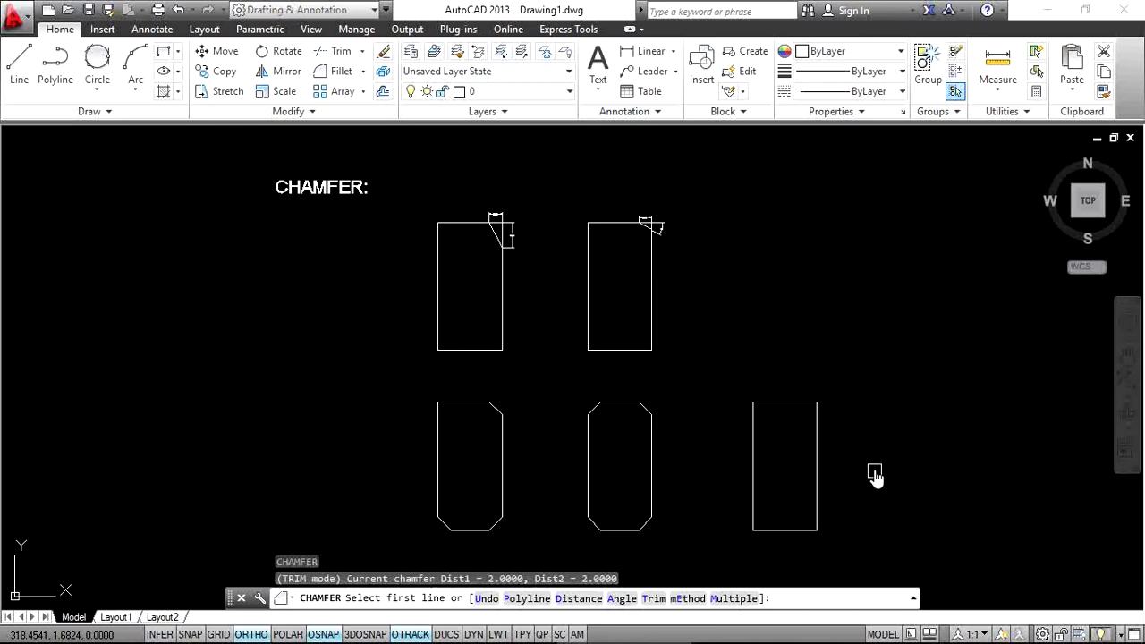
Step: Switch chamfer Trim mode to No trim and pick the lower-right rectangle's top edge
text(T)
key(Return)
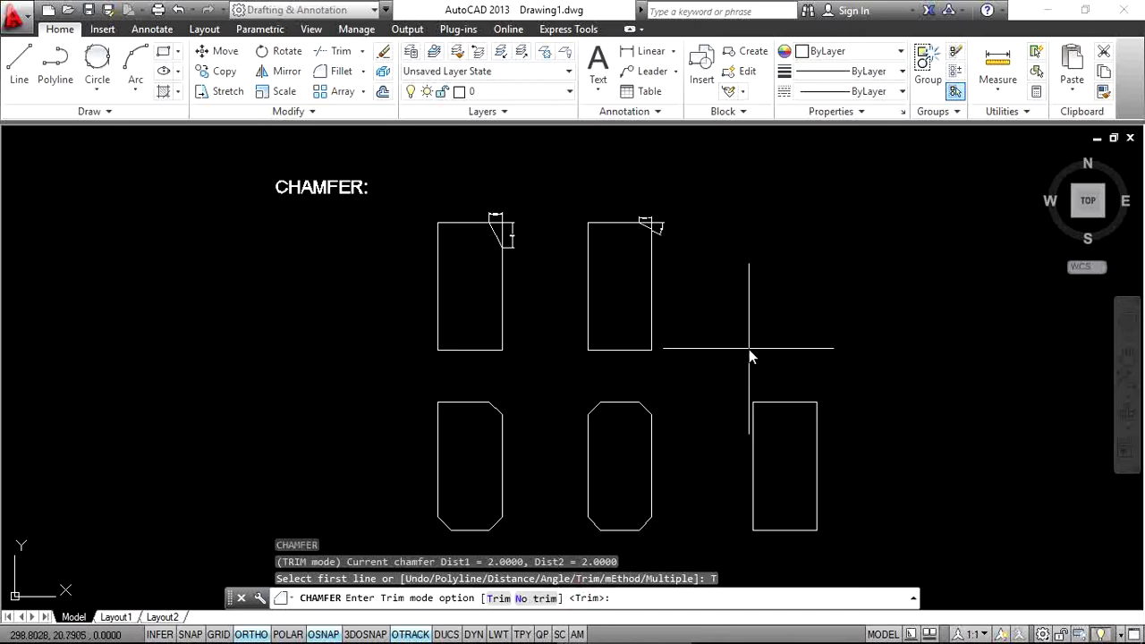
text(N)
key(Return)
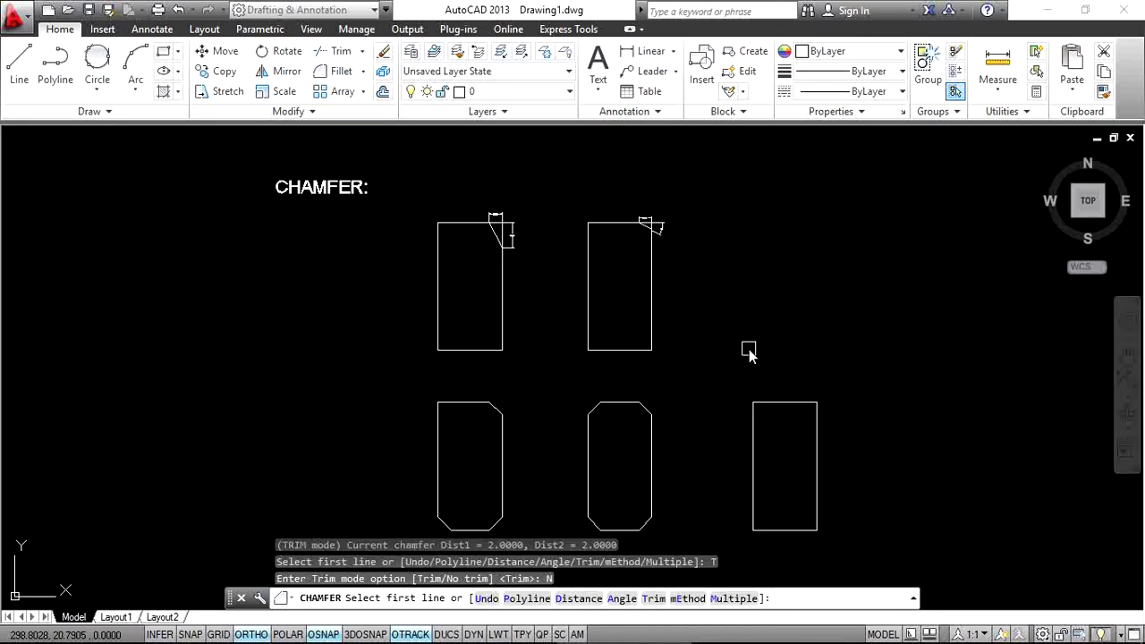
click(802, 413)
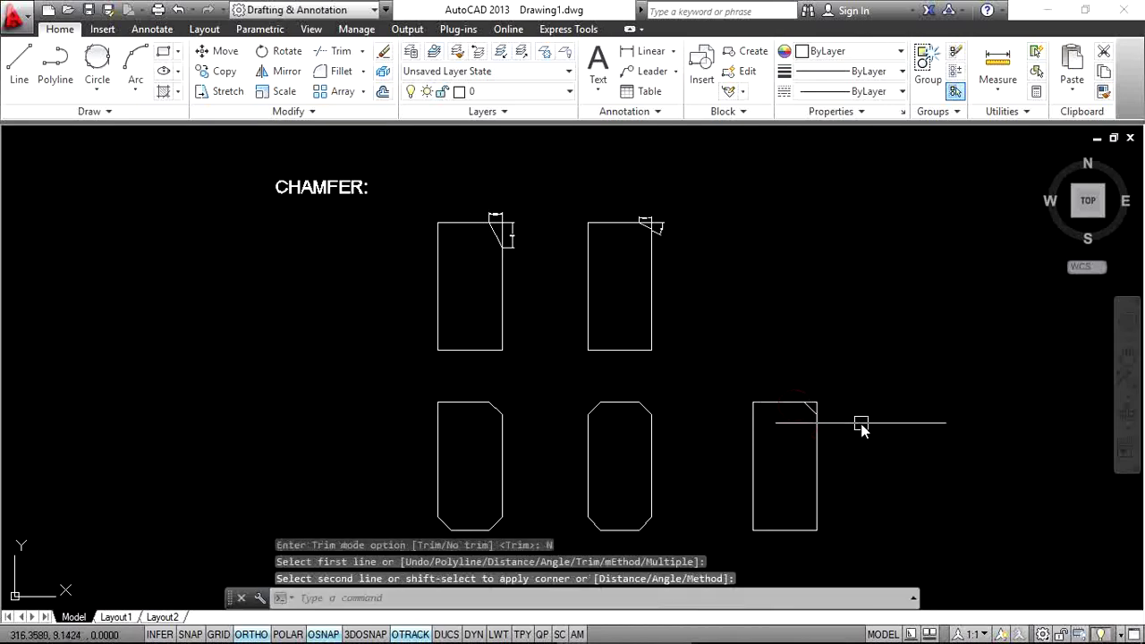